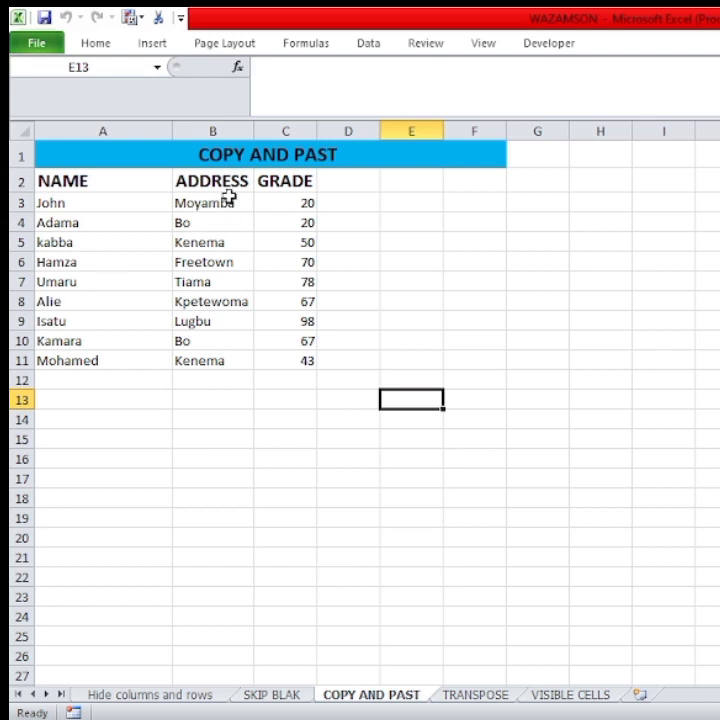
{"action": "left_click_drag", "start_coordinate": [228, 203], "coordinate": [209, 372]}
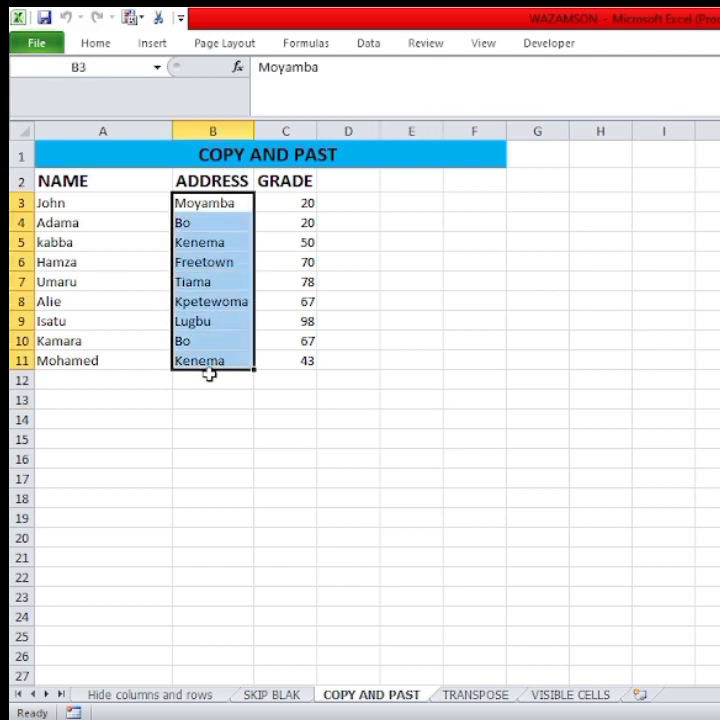
{"action": "double_click", "coordinate": [222, 203]}
{"action": "left_click_drag", "start_coordinate": [222, 203], "coordinate": [220, 339]}
{"action": "left_click", "coordinate": [236, 395]}
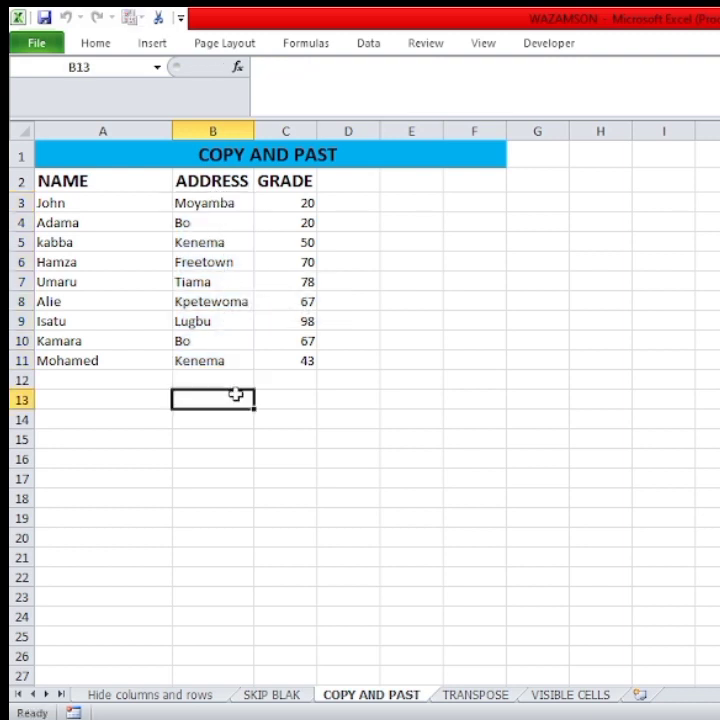
Enter the addresses moyamba and bo manually in cells E3 and E4.
{"action": "left_click", "coordinate": [413, 204]}
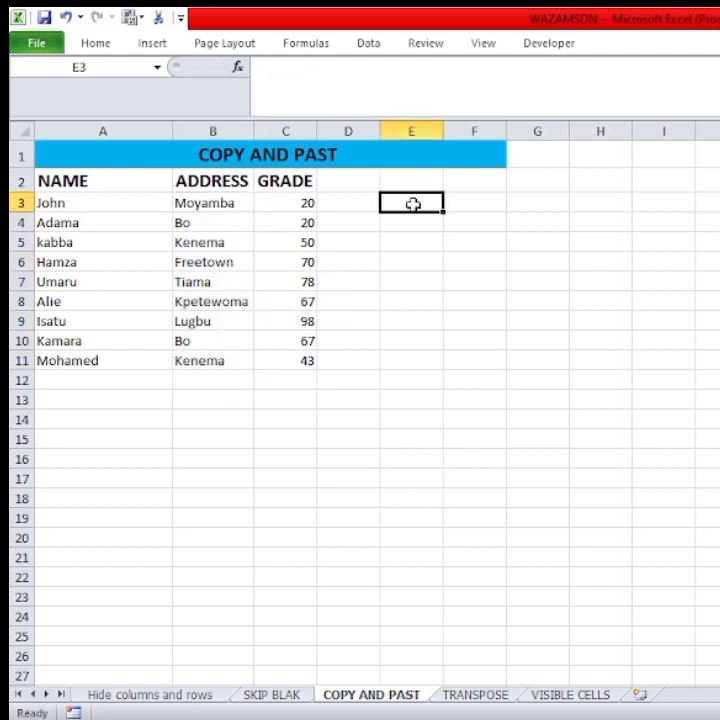
{"action": "type", "text": "moynabv"}
{"action": "key", "text": "BackSpace"}
{"action": "key", "text": "BackSpace"}
{"action": "type", "text": "amba"}
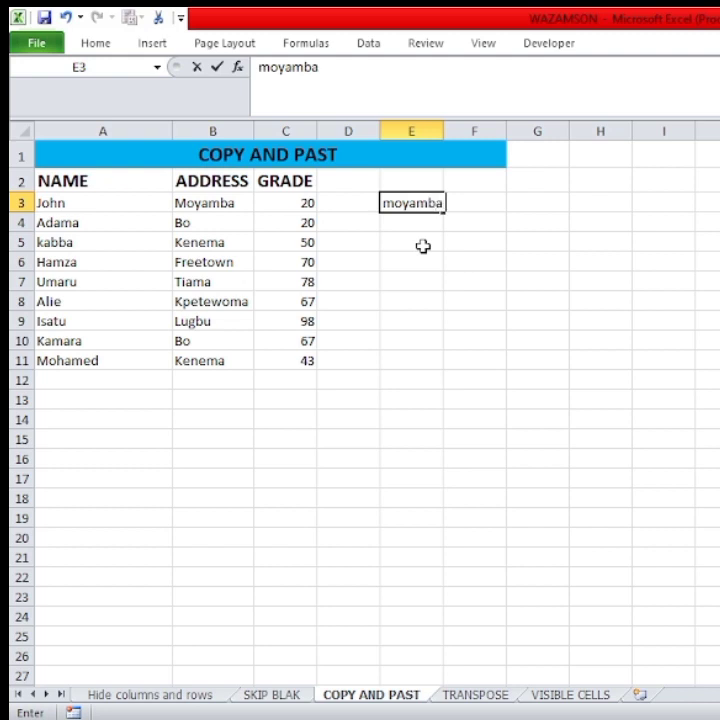
{"action": "key", "text": "Return"}
{"action": "type", "text": "bo"}
{"action": "key", "text": "Return"}
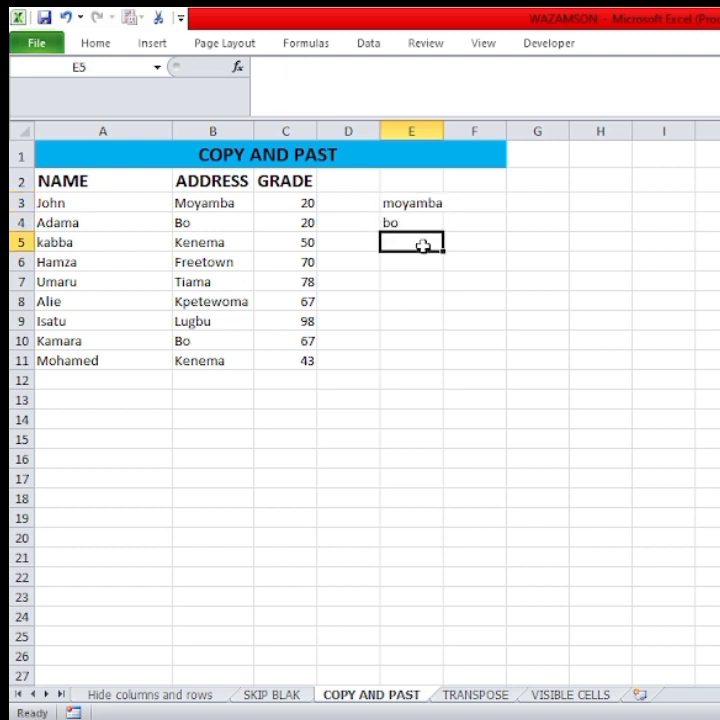
Clear the manually entered addresses from cells E3:E4.
{"action": "left_click_drag", "start_coordinate": [432, 204], "coordinate": [439, 227]}
{"action": "key", "text": "Delete"}
{"action": "left_click", "coordinate": [420, 362]}
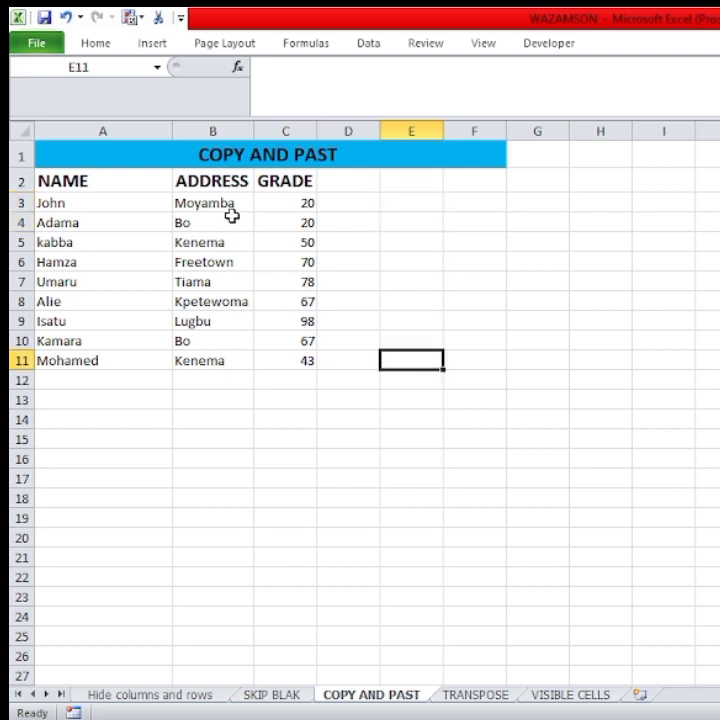
Copy the address entries in B3:B11 and paste them into column E starting at cell E3.
{"action": "left_click_drag", "start_coordinate": [228, 203], "coordinate": [222, 360]}
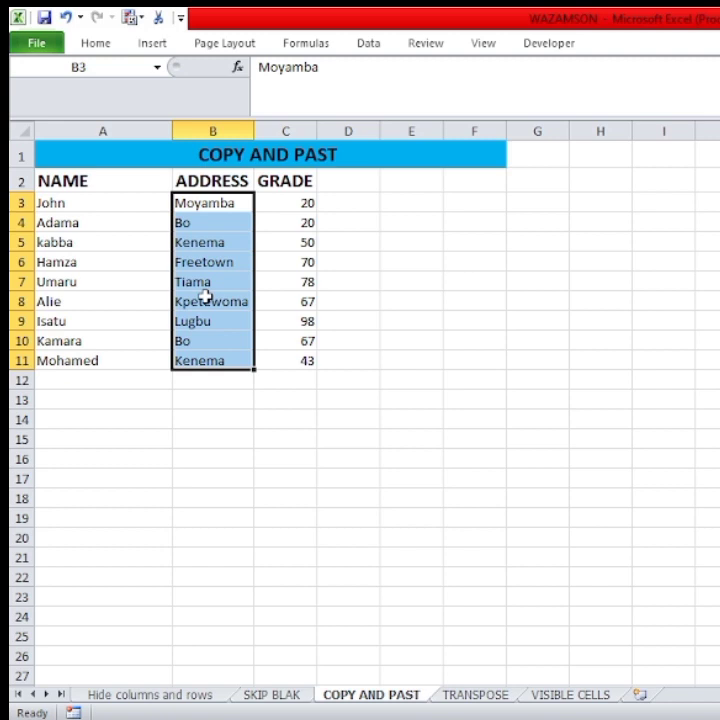
{"action": "left_click", "coordinate": [98, 43]}
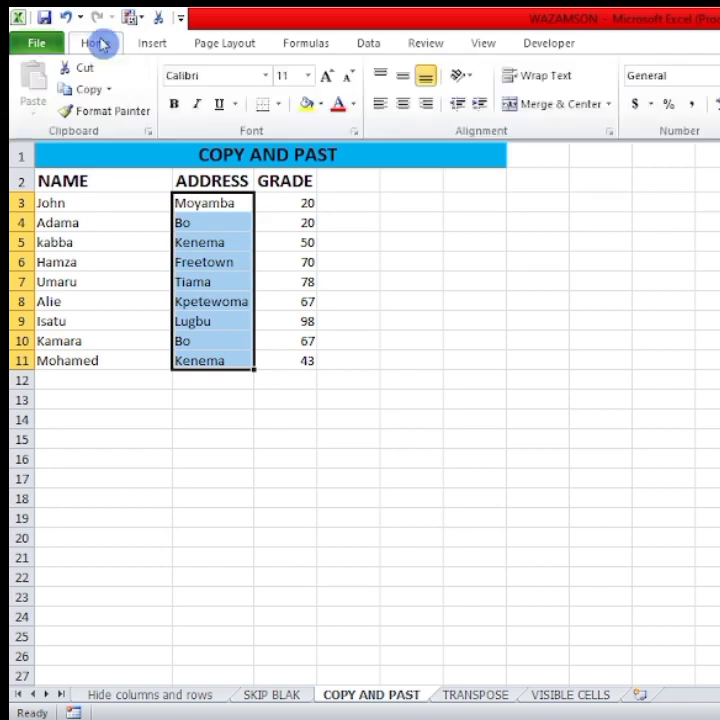
{"action": "left_click", "coordinate": [116, 92]}
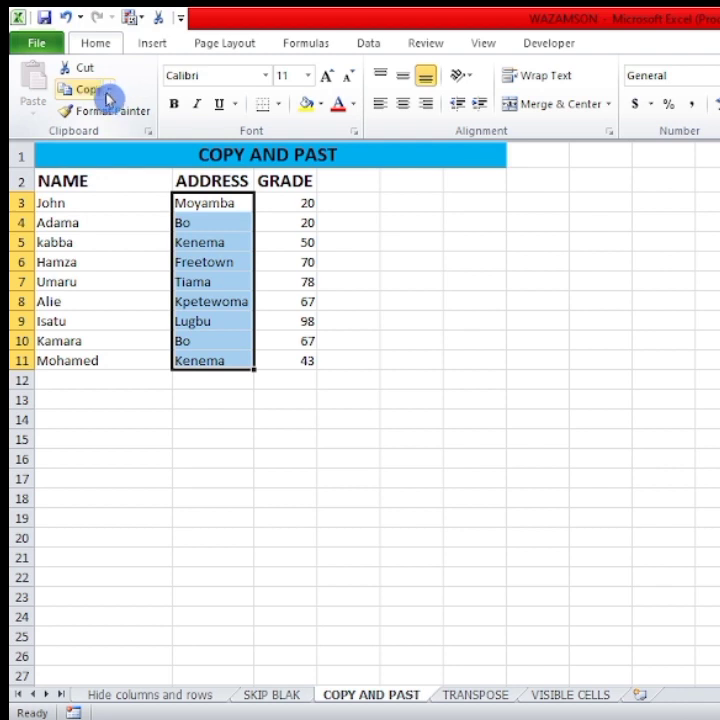
{"action": "left_click", "coordinate": [88, 93]}
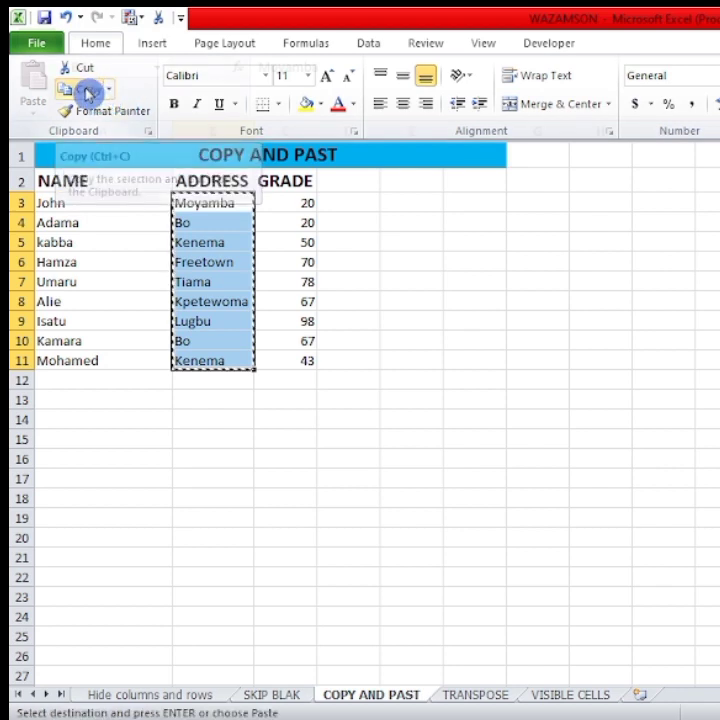
{"action": "left_click", "coordinate": [410, 203]}
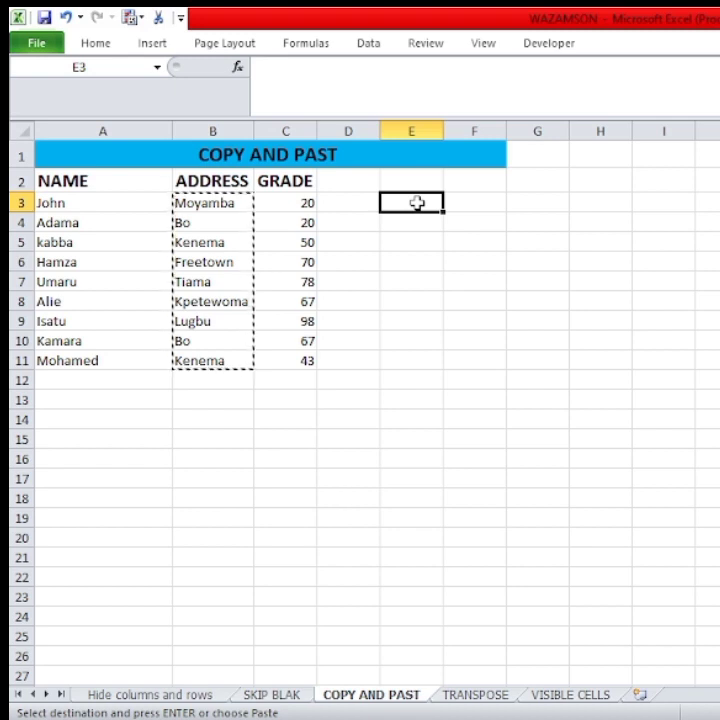
{"action": "left_click", "coordinate": [102, 45]}
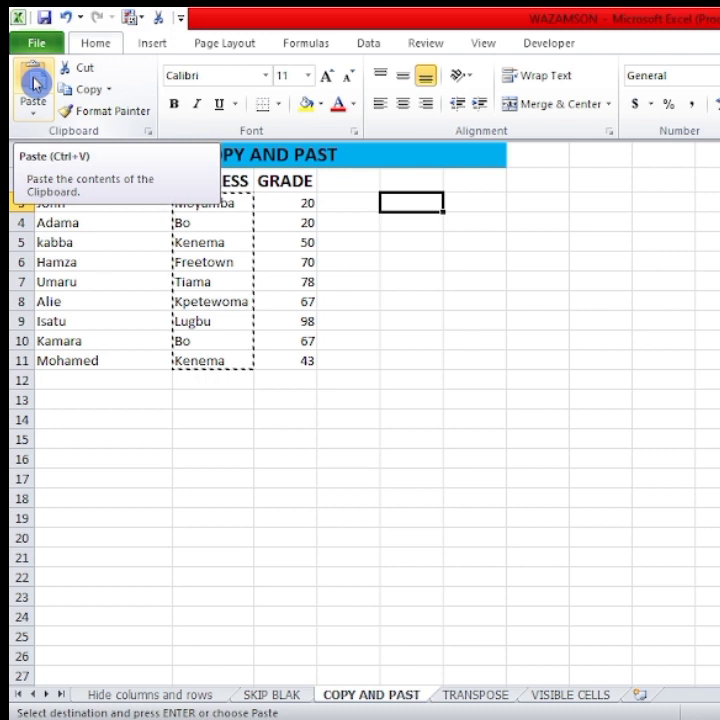
{"action": "left_click", "coordinate": [36, 84]}
{"action": "left_click", "coordinate": [719, 498]}
Widen column E so the pasted addresses fit inside their cells.
{"action": "left_click_drag", "start_coordinate": [443, 134], "coordinate": [471, 130]}
{"action": "left_click", "coordinate": [453, 426]}
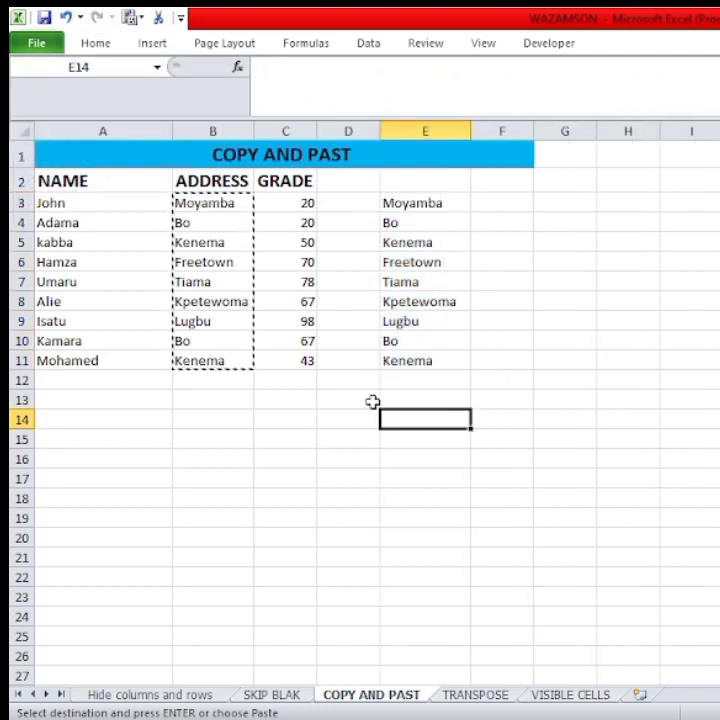
{"action": "left_click", "coordinate": [432, 385]}
{"action": "left_click", "coordinate": [421, 437]}
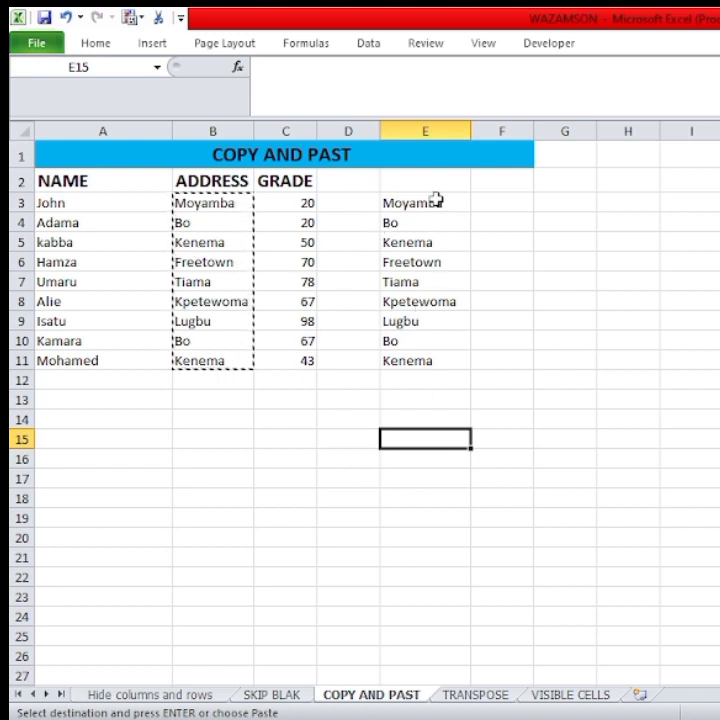
Clear the pasted addresses from cells E3:E11.
{"action": "left_click_drag", "start_coordinate": [432, 200], "coordinate": [434, 368]}
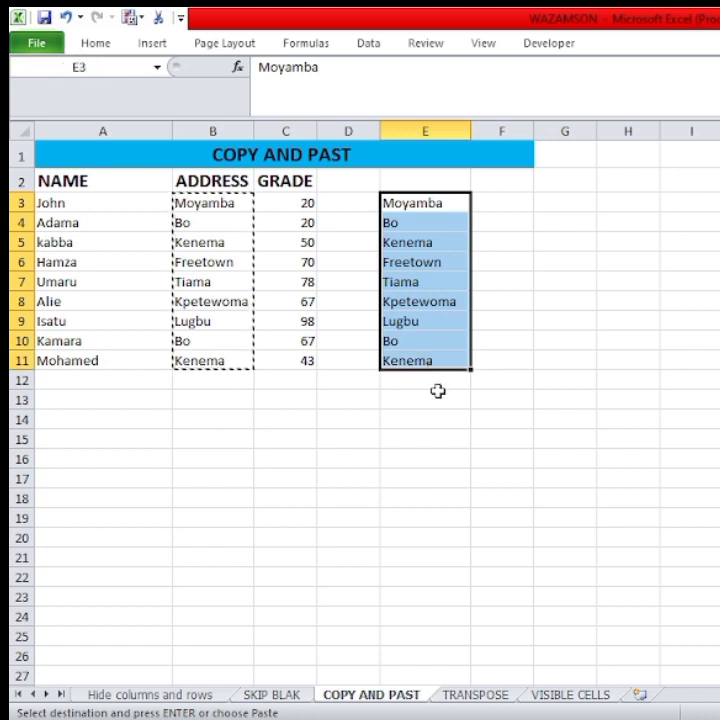
{"action": "key", "text": "Delete"}
{"action": "left_click", "coordinate": [371, 404]}
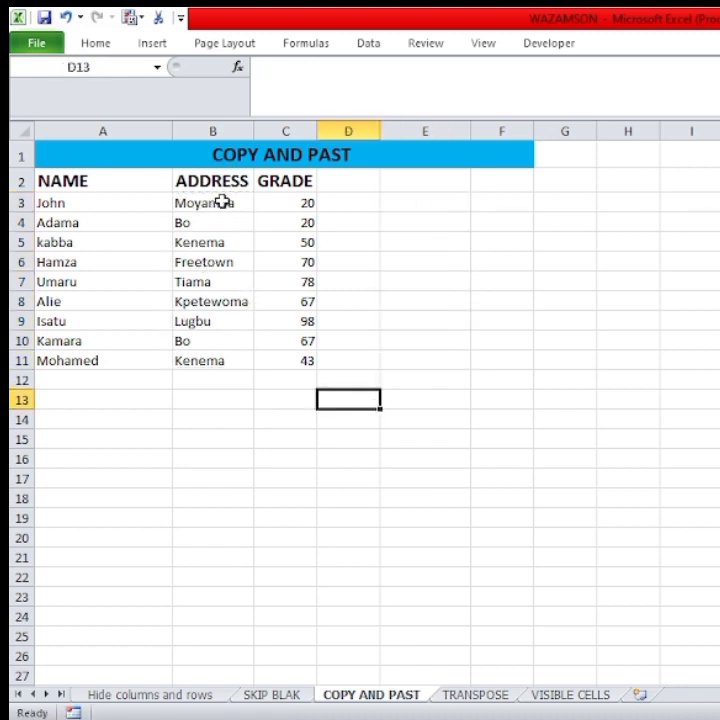
Copy the addresses B3:B11 again and place them at cell E3 with the regular Paste option.
{"action": "left_click_drag", "start_coordinate": [222, 202], "coordinate": [226, 365]}
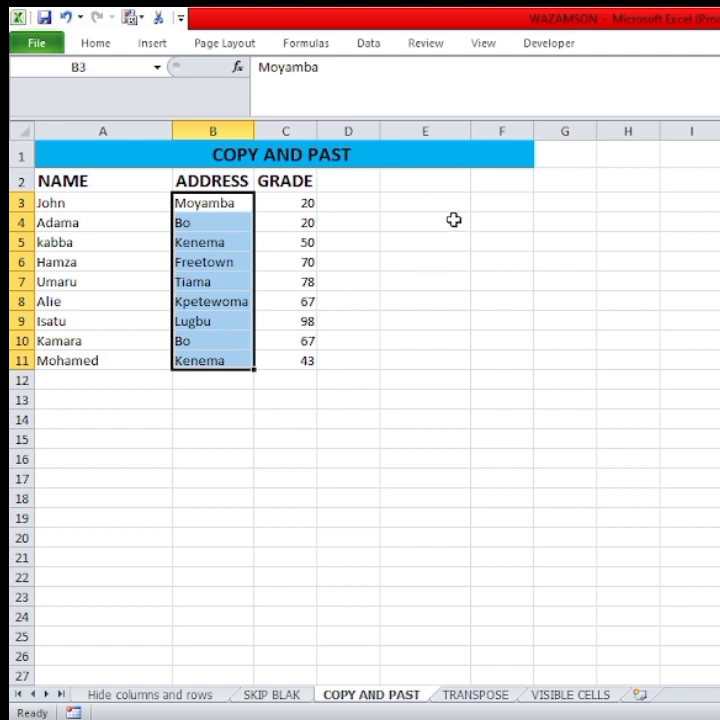
{"action": "right_click", "coordinate": [214, 231]}
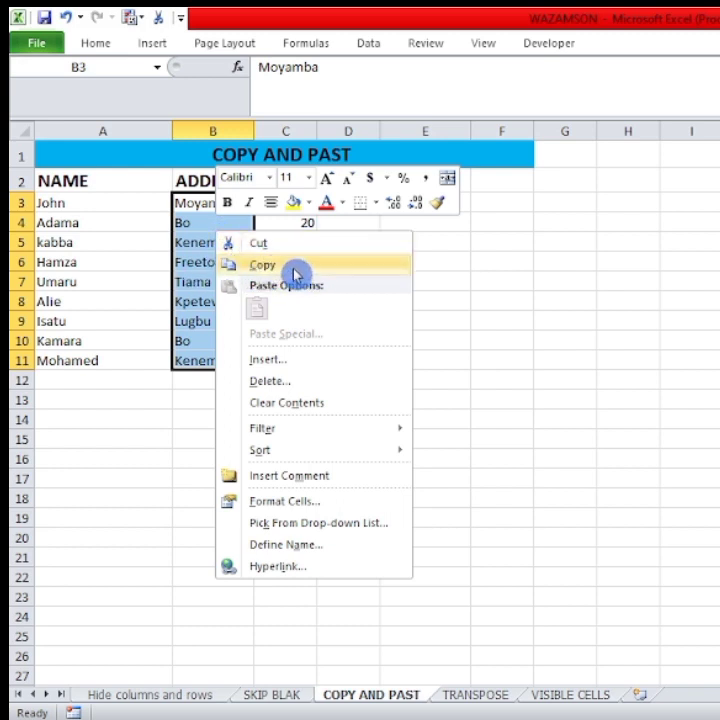
{"action": "left_click", "coordinate": [328, 268]}
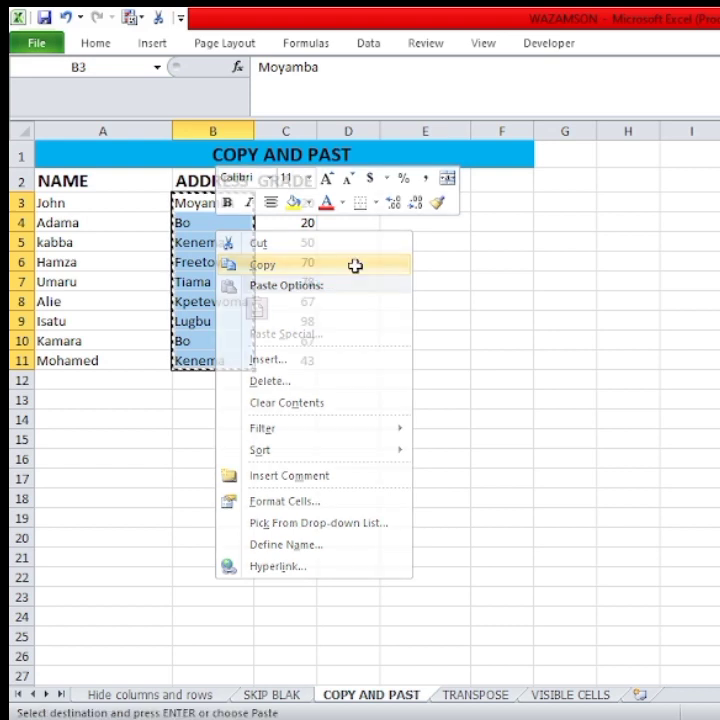
{"action": "left_click", "coordinate": [419, 203]}
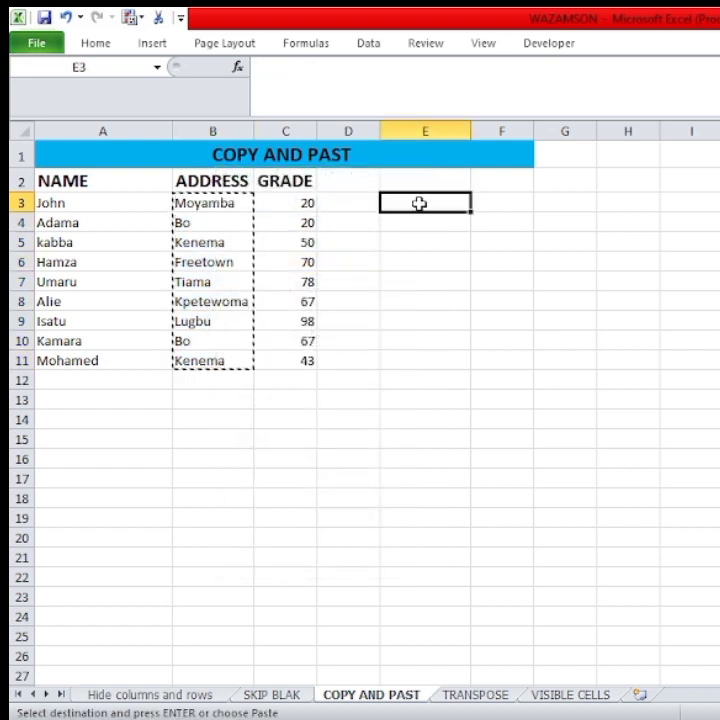
{"action": "right_click", "coordinate": [419, 203]}
{"action": "left_click", "coordinate": [464, 290]}
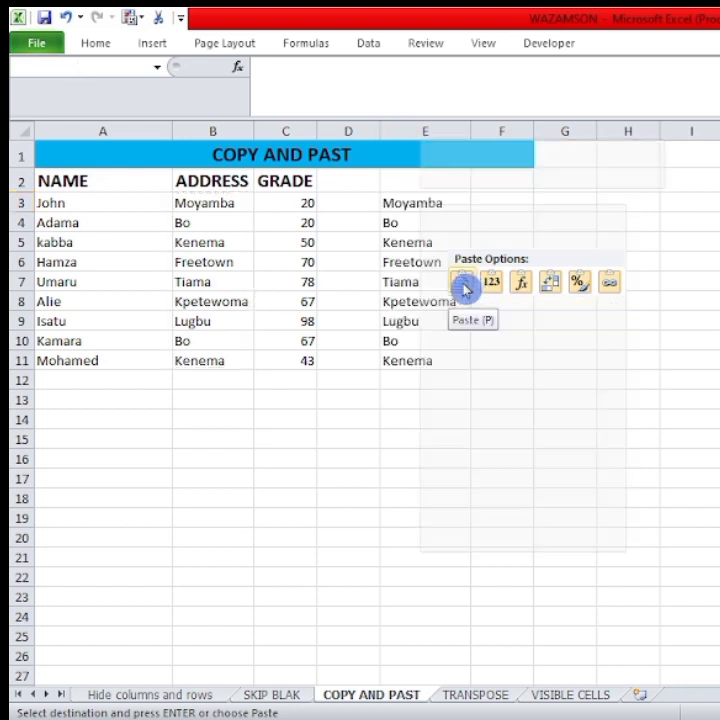
{"action": "left_click", "coordinate": [478, 458]}
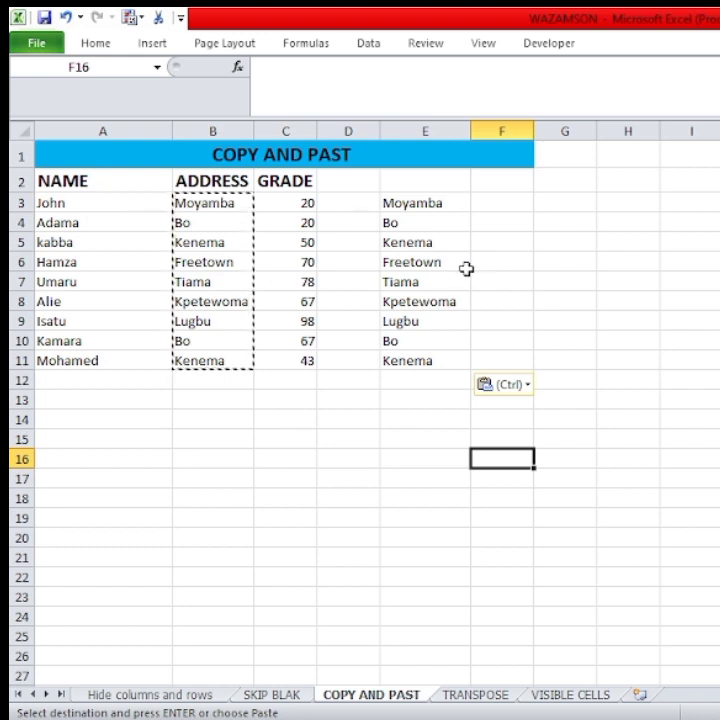
Delete the contents of E3:E11 to empty the address copy again.
{"action": "left_click_drag", "start_coordinate": [434, 206], "coordinate": [431, 366]}
{"action": "key", "text": "Delete"}
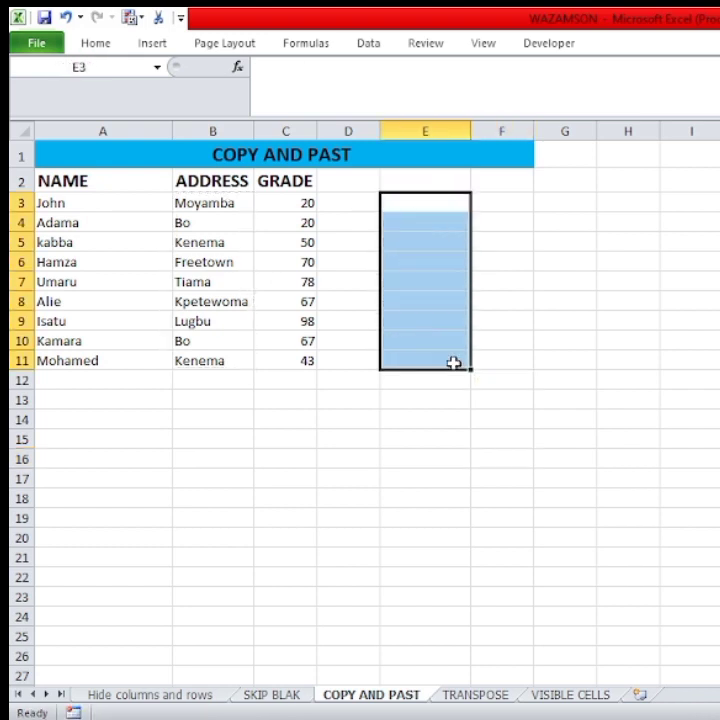
{"action": "left_click", "coordinate": [370, 419]}
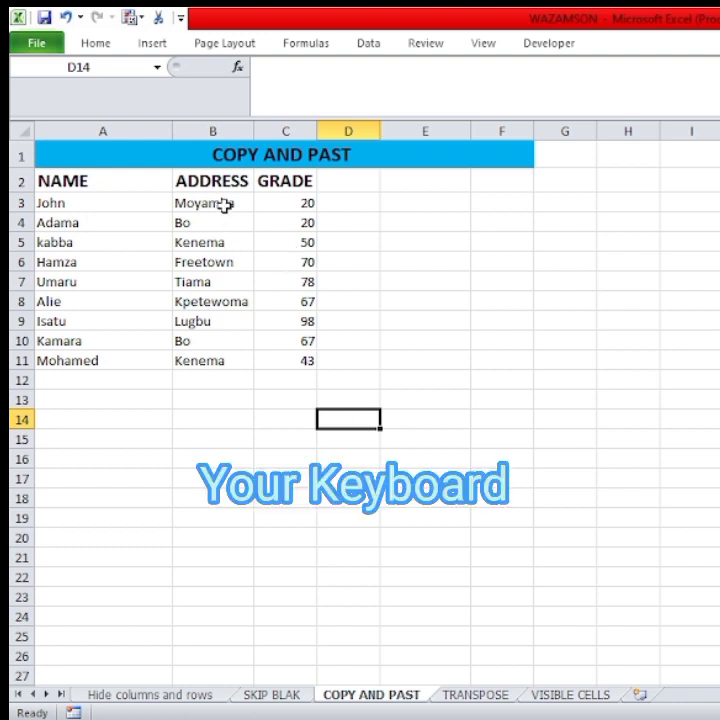
Duplicate the address list B3:B11 into column E, starting at cell E3.
{"action": "left_click_drag", "start_coordinate": [223, 201], "coordinate": [215, 362]}
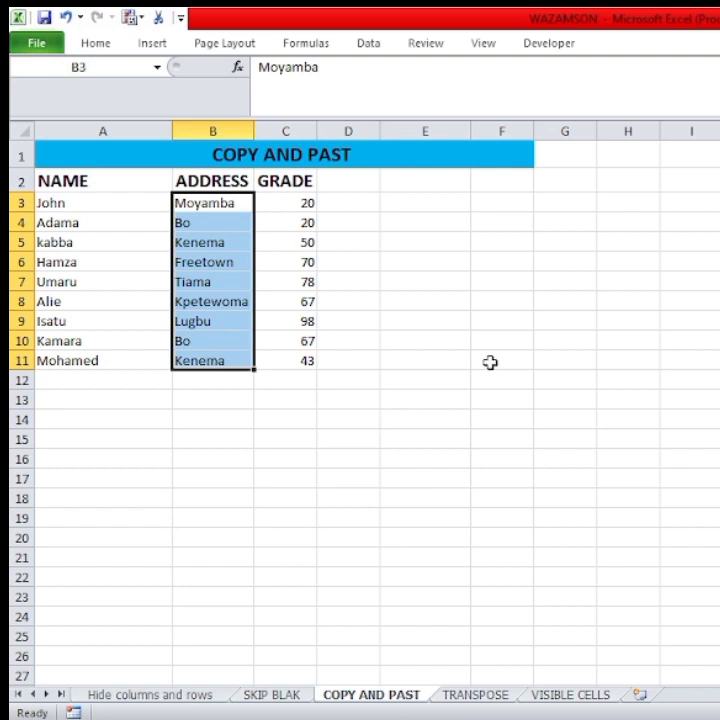
{"action": "key", "text": "ctrl+c"}
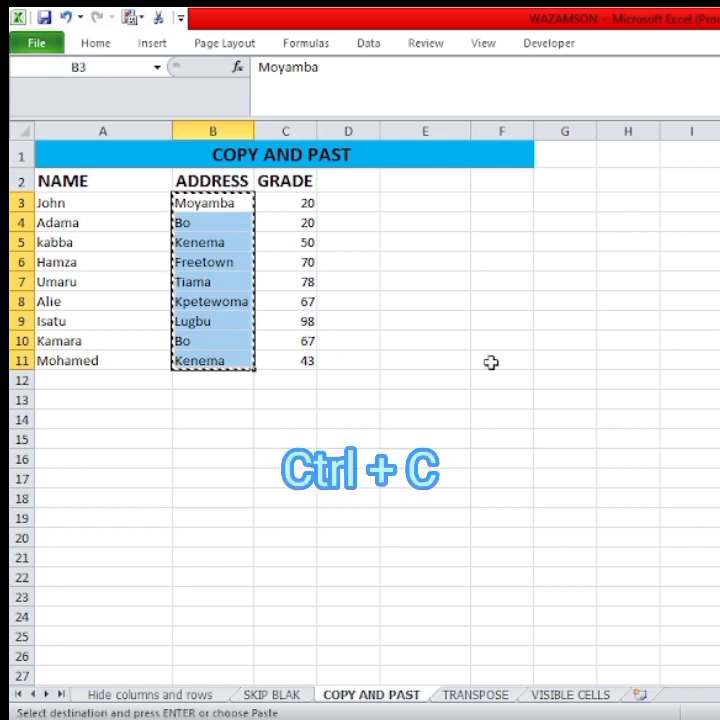
{"action": "left_click", "coordinate": [420, 205]}
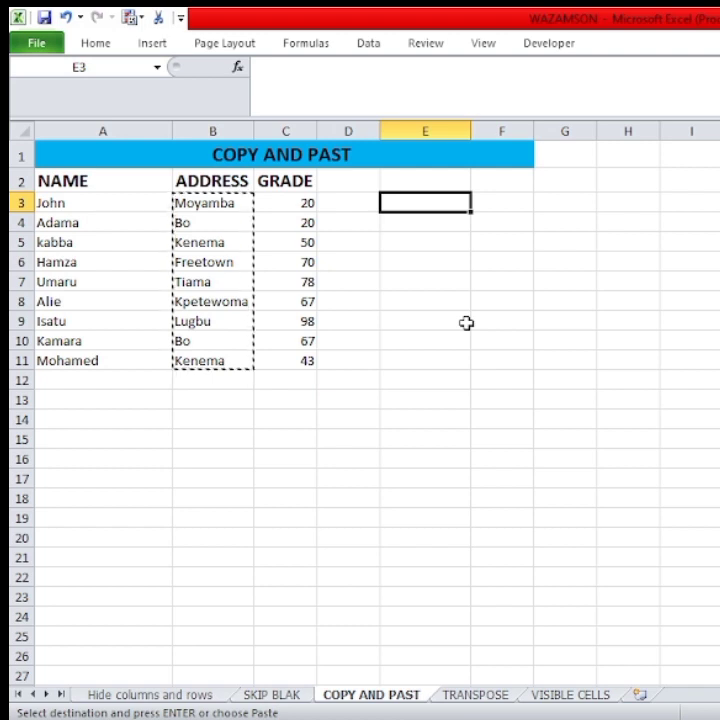
{"action": "key", "text": "ctrl+v"}
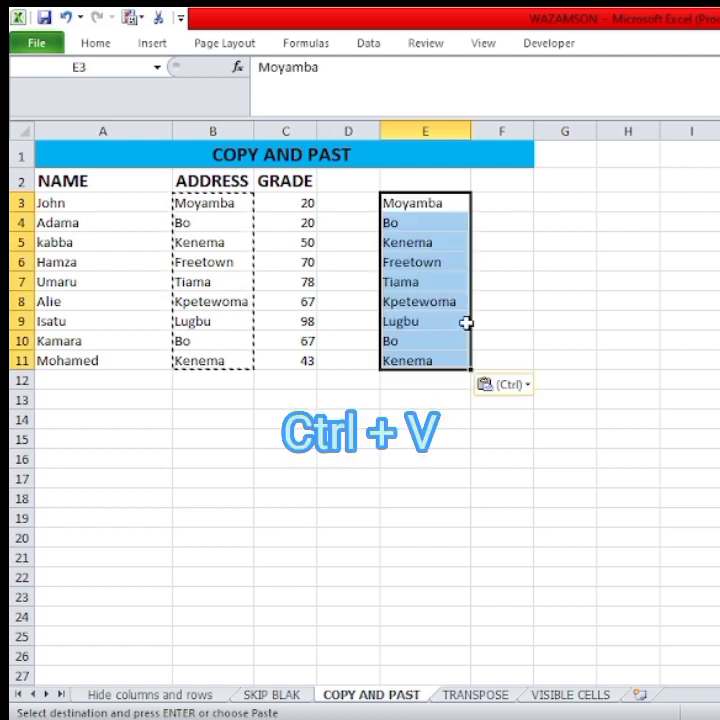
{"action": "left_click", "coordinate": [376, 479]}
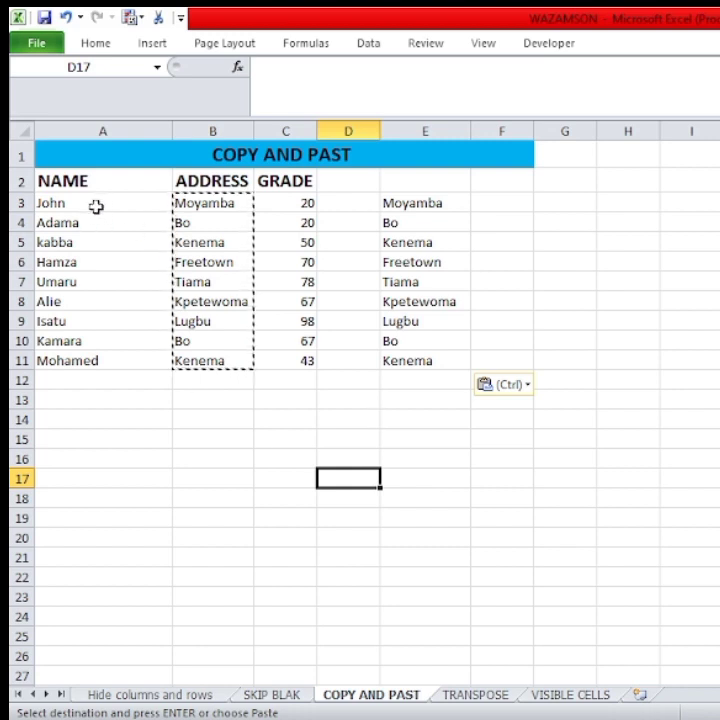
Copy the name entries in A3:A11 and paste them below the table starting at cell A15.
{"action": "left_click_drag", "start_coordinate": [96, 206], "coordinate": [98, 357]}
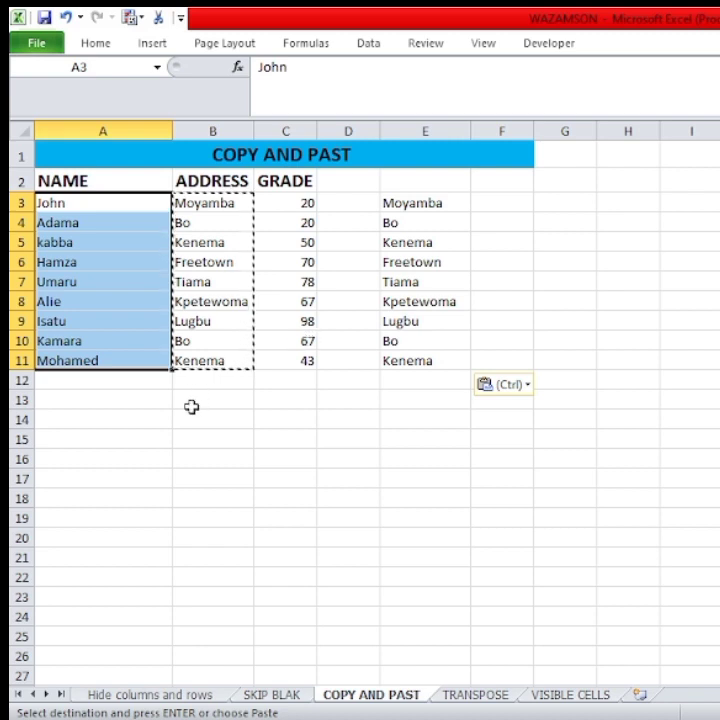
{"action": "left_click", "coordinate": [100, 45]}
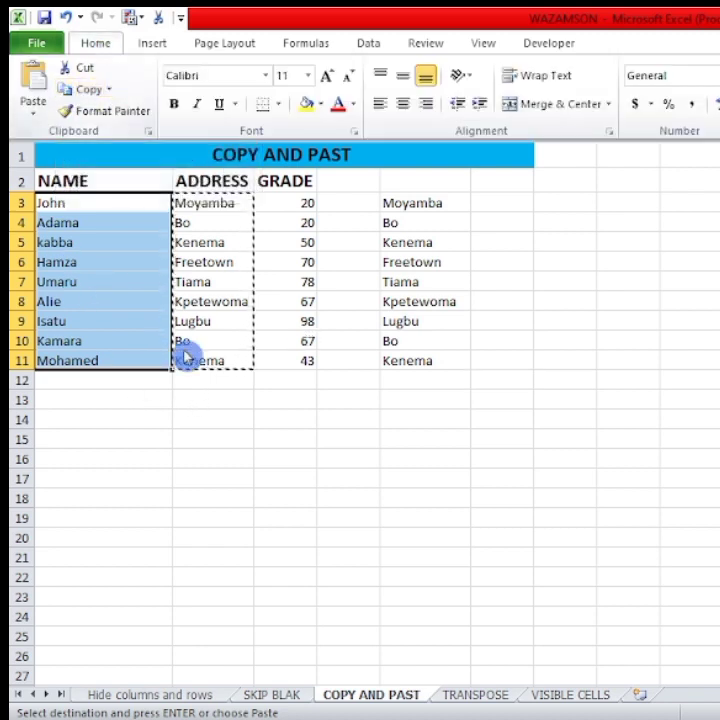
{"action": "left_click", "coordinate": [142, 479]}
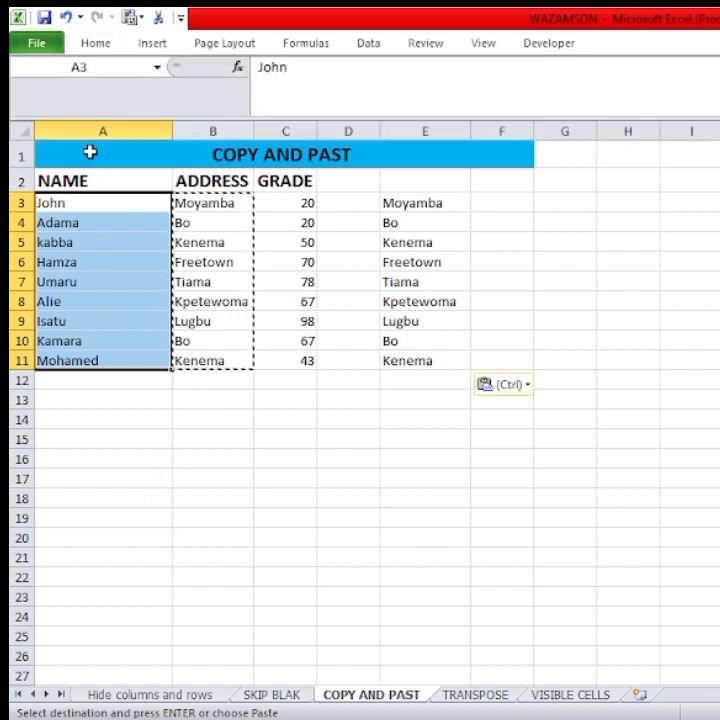
{"action": "left_click", "coordinate": [100, 45]}
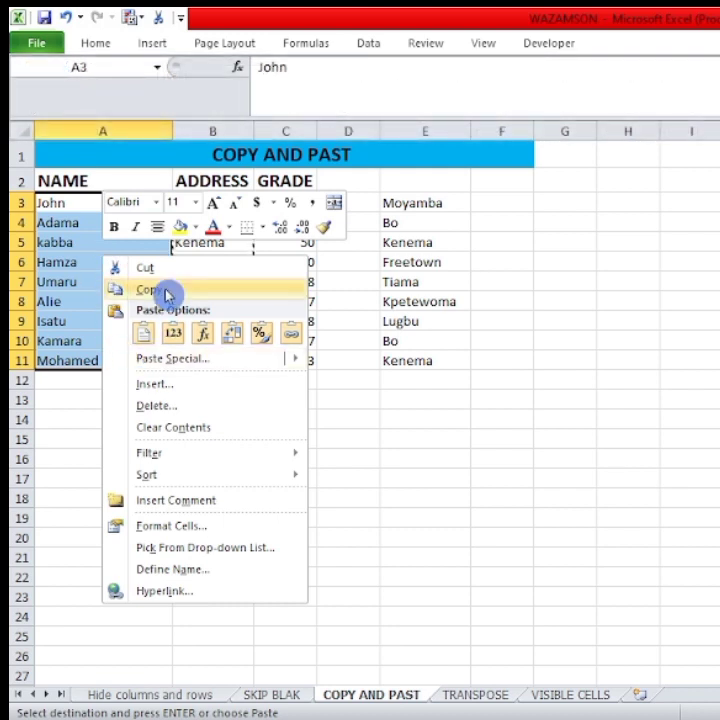
{"action": "left_click", "coordinate": [166, 293]}
{"action": "left_click", "coordinate": [108, 442]}
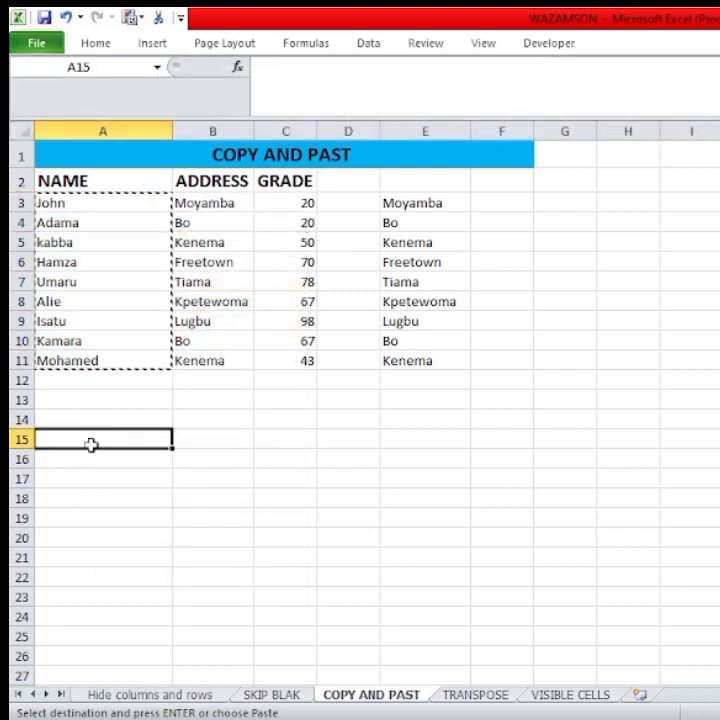
{"action": "right_click", "coordinate": [92, 444]}
{"action": "left_click", "coordinate": [136, 176]}
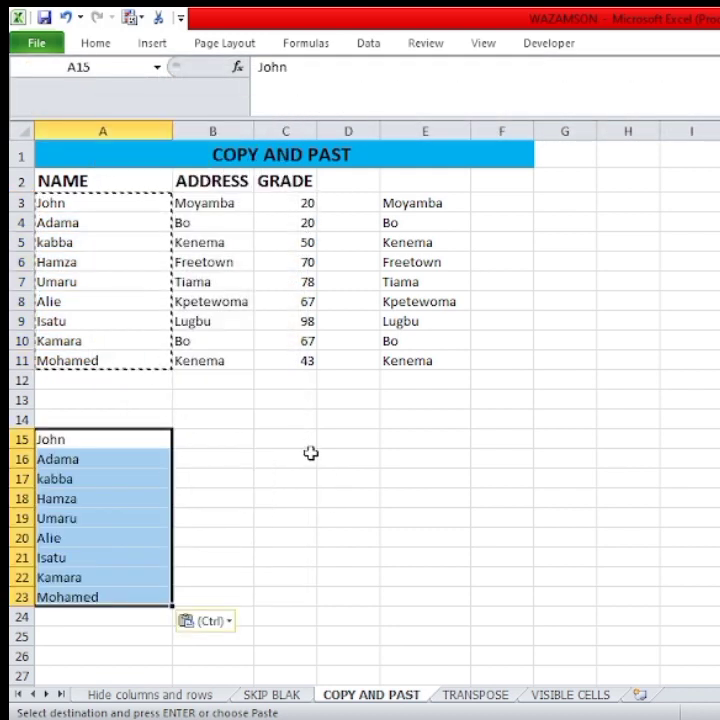
Copy the grade values in C3:C11 and paste them below the table starting at cell C14.
{"action": "left_click", "coordinate": [309, 460]}
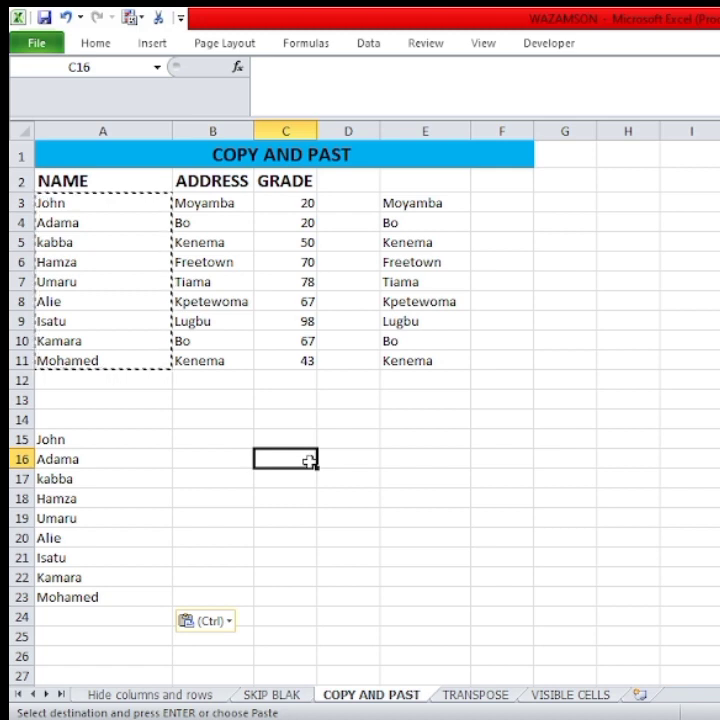
{"action": "left_click", "coordinate": [298, 203]}
{"action": "left_click_drag", "start_coordinate": [298, 203], "coordinate": [289, 352]}
{"action": "right_click", "coordinate": [297, 252]}
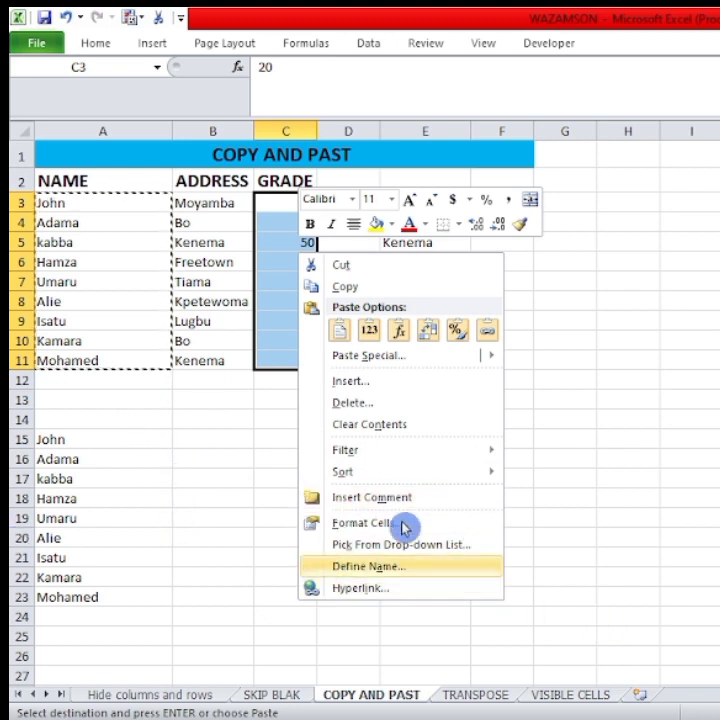
{"action": "left_click", "coordinate": [342, 288]}
{"action": "left_click", "coordinate": [288, 422]}
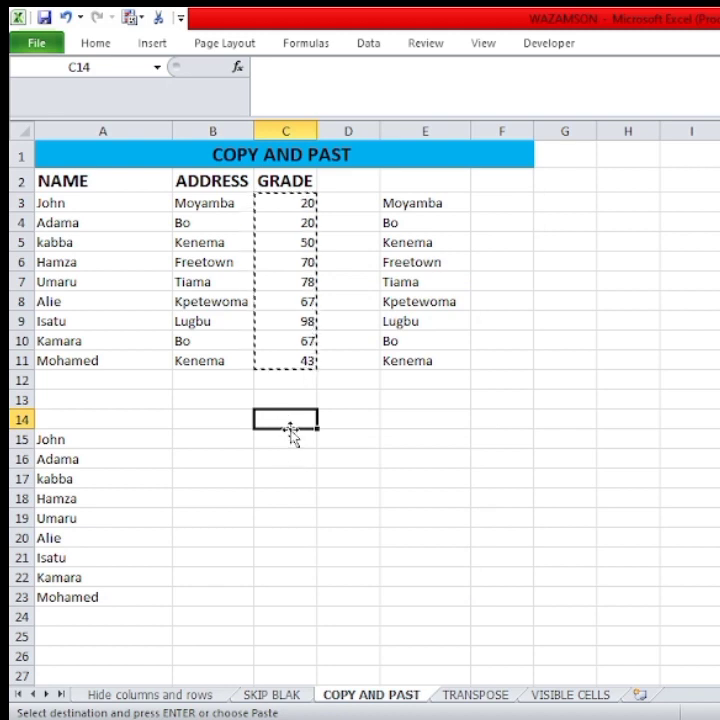
{"action": "right_click", "coordinate": [294, 424]}
{"action": "left_click", "coordinate": [341, 145]}
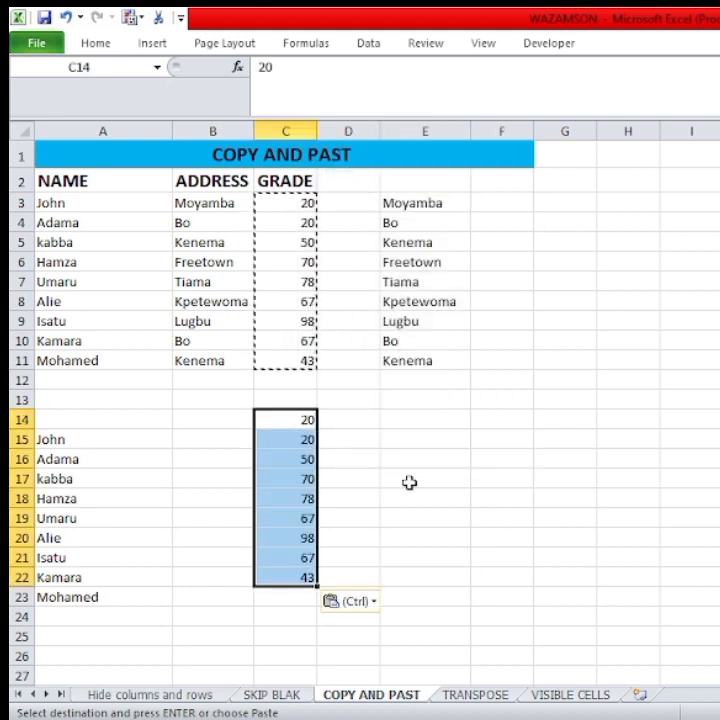
{"action": "left_click", "coordinate": [402, 480]}
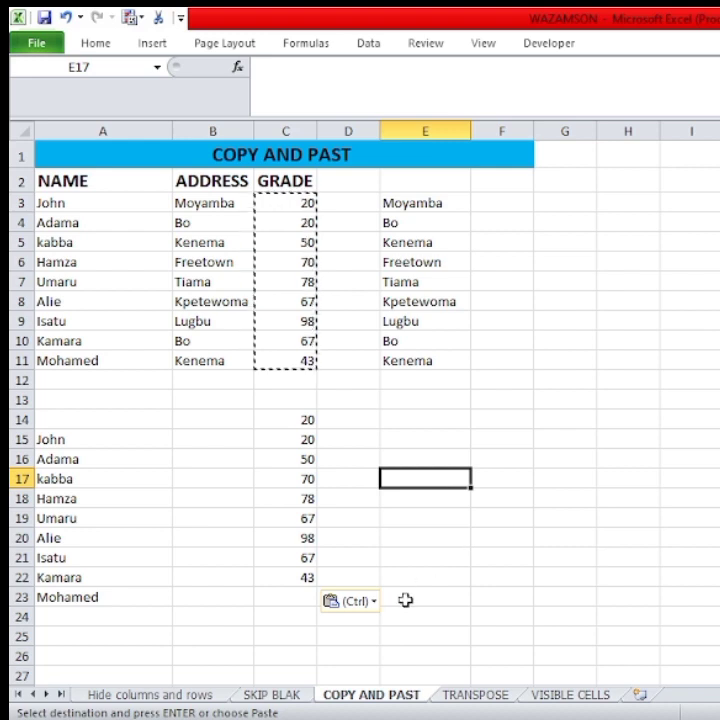
Hide the COPY AND PAST worksheet and switch to the Hide columns and rows worksheet.
{"action": "right_click", "coordinate": [378, 695]}
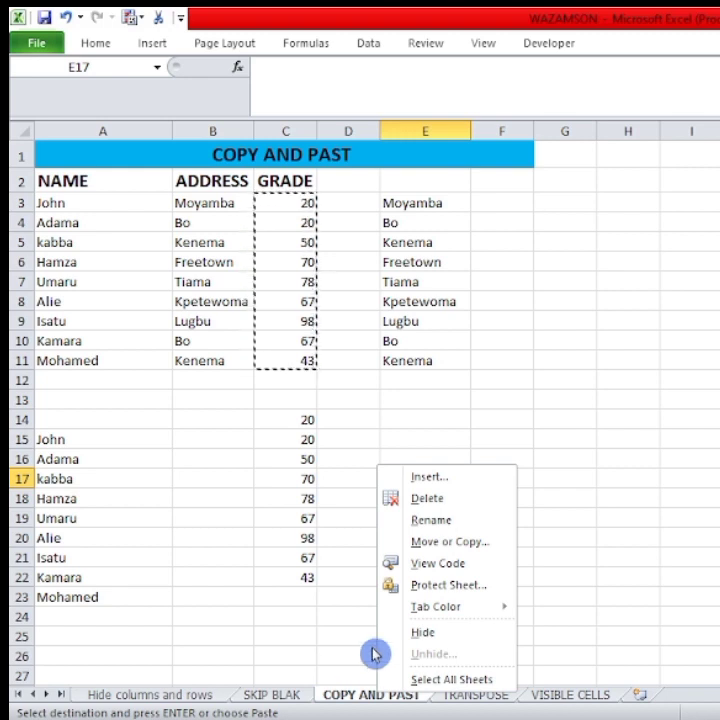
{"action": "left_click", "coordinate": [418, 634]}
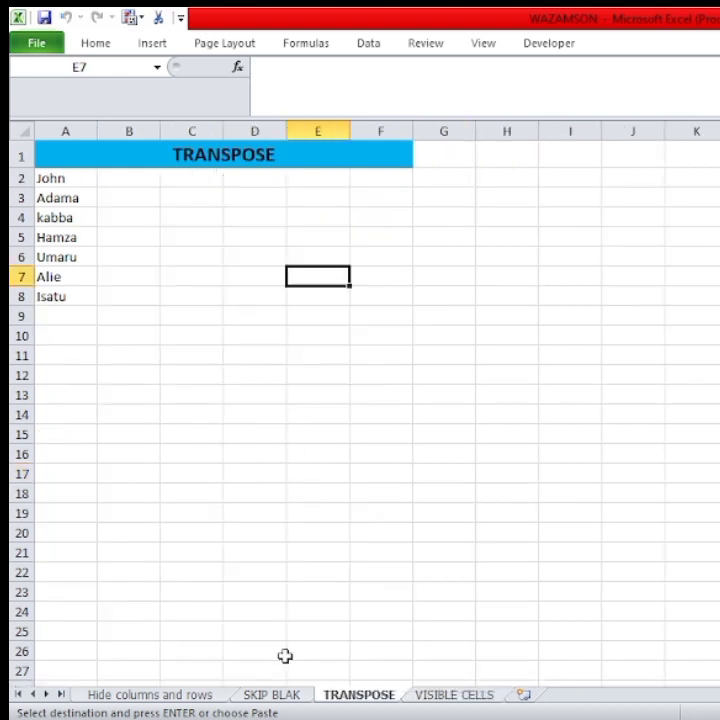
{"action": "left_click", "coordinate": [167, 697]}
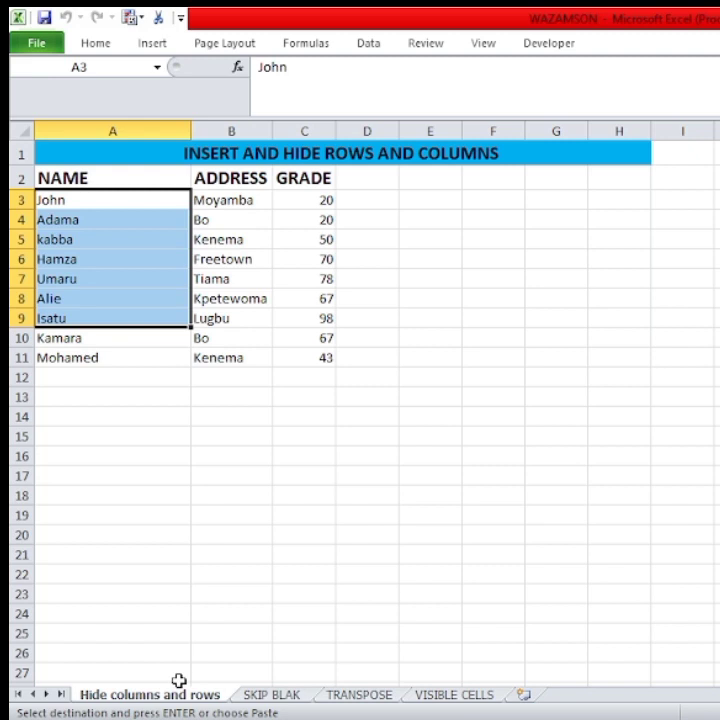
{"action": "left_click", "coordinate": [169, 300]}
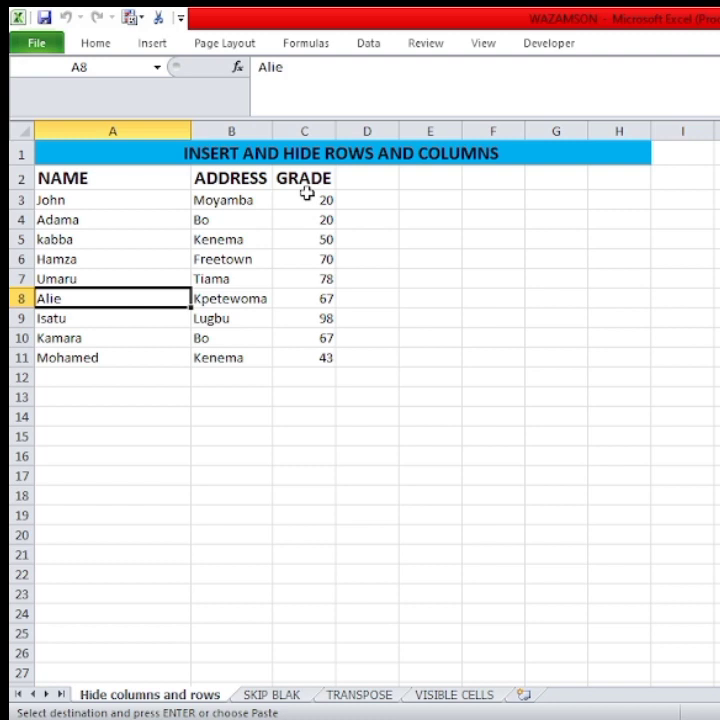
Dismiss the Windows restart notice and insert a blank column between the ADDRESS and GRADE columns.
{"action": "left_click_drag", "start_coordinate": [308, 178], "coordinate": [325, 357]}
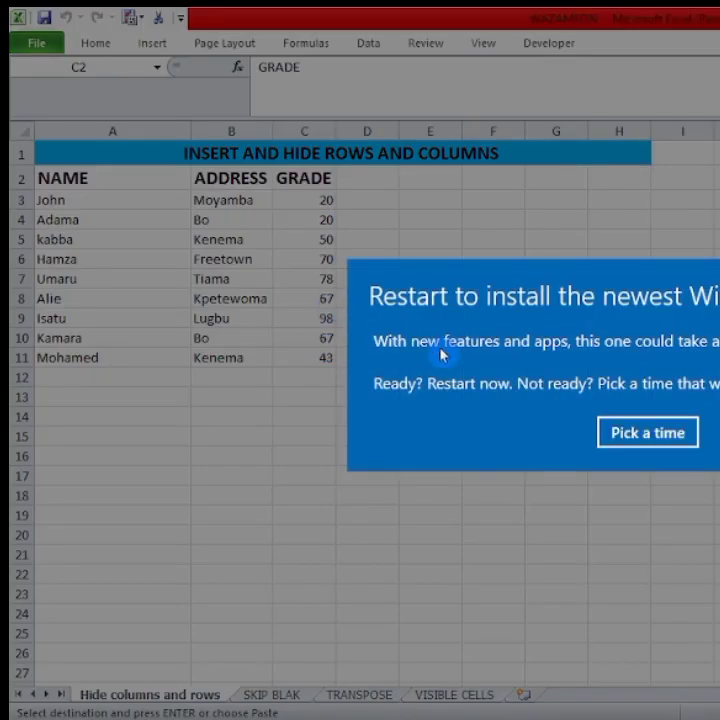
{"action": "left_click", "coordinate": [719, 433]}
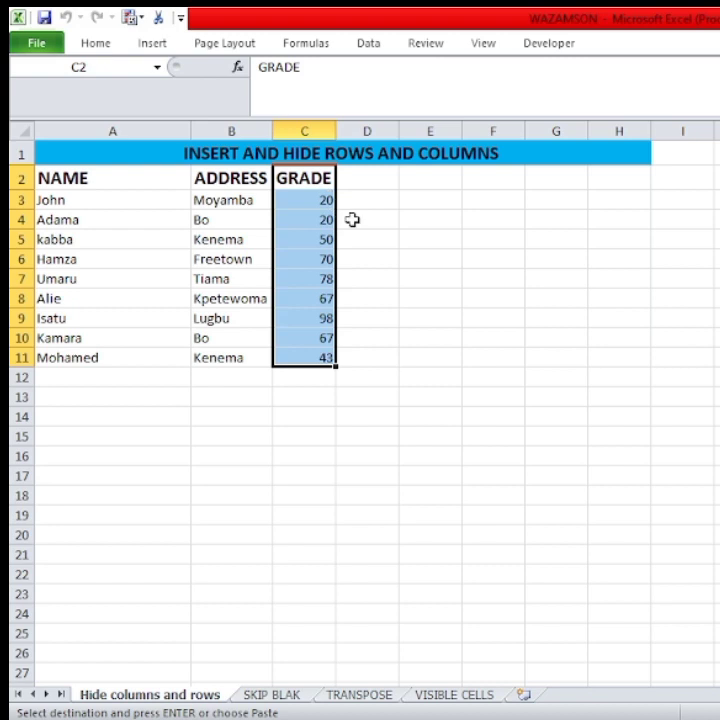
{"action": "left_click", "coordinate": [430, 359]}
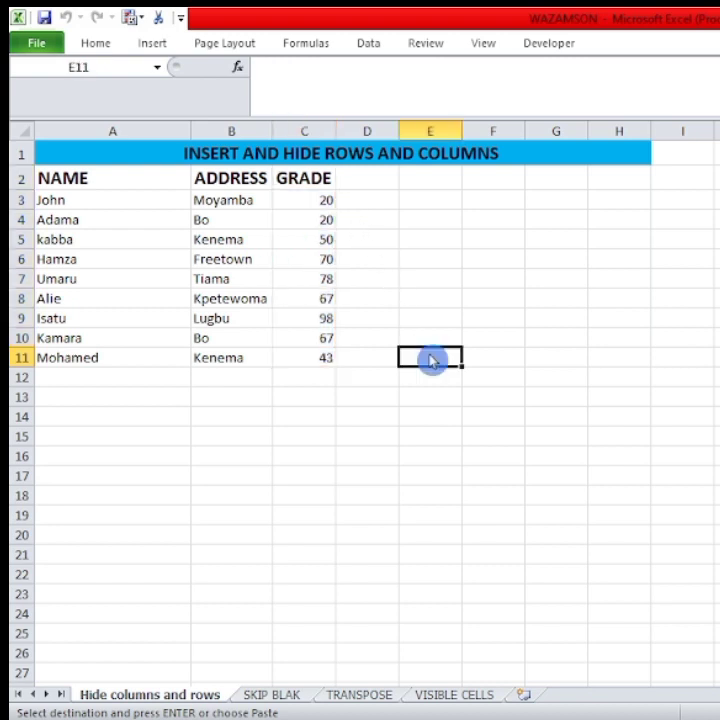
{"action": "left_click", "coordinate": [306, 131]}
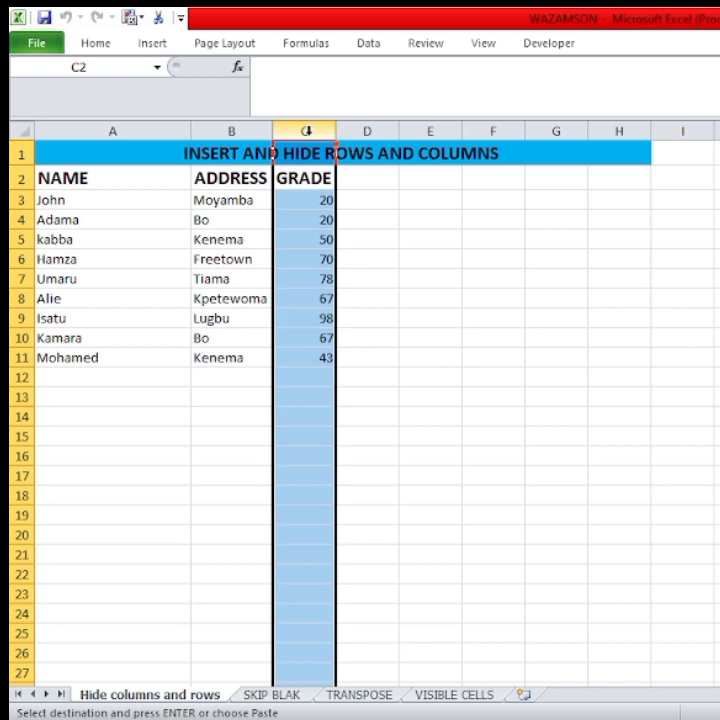
{"action": "right_click", "coordinate": [308, 133]}
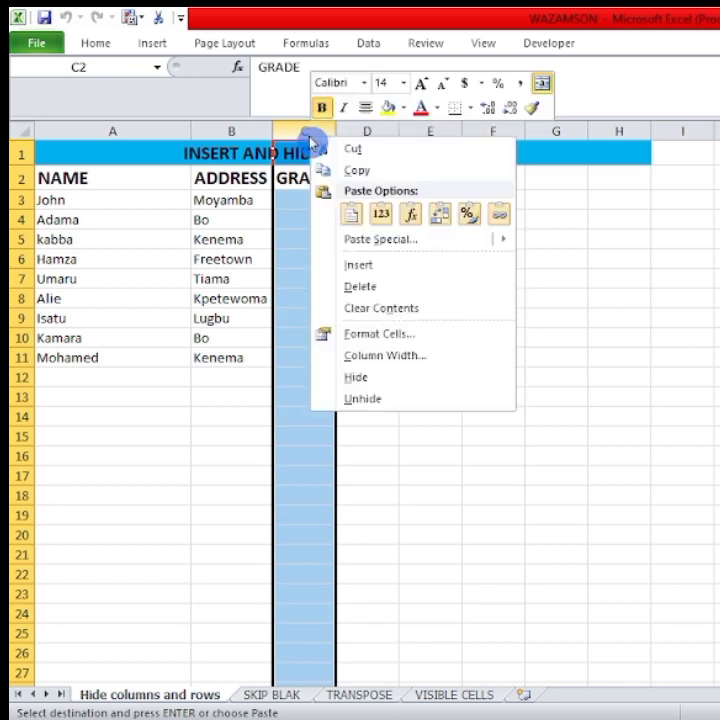
{"action": "left_click", "coordinate": [410, 272]}
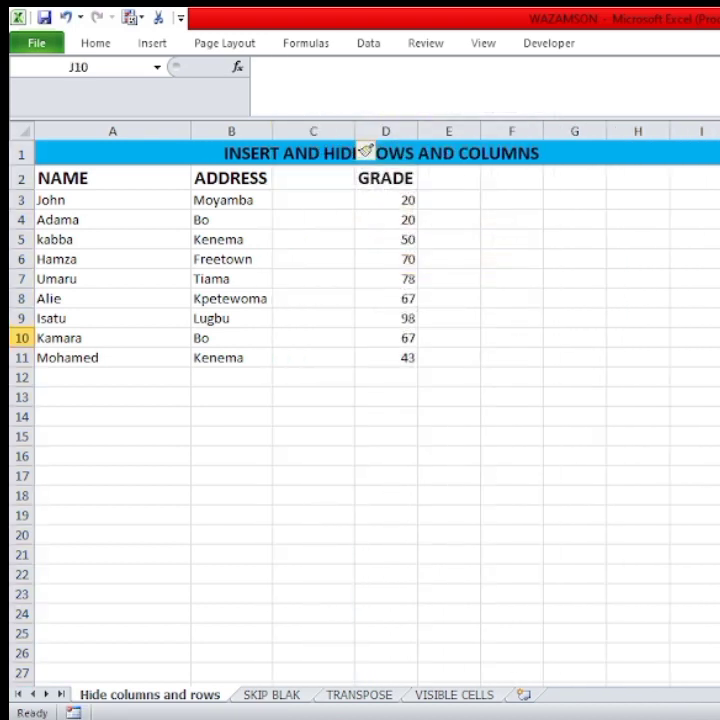
Enter the heading ggdf in cell C2 of the blank column and highlight the cells C3:C16 beneath it.
{"action": "left_click", "coordinate": [326, 184]}
{"action": "type", "text": "ggdf"}
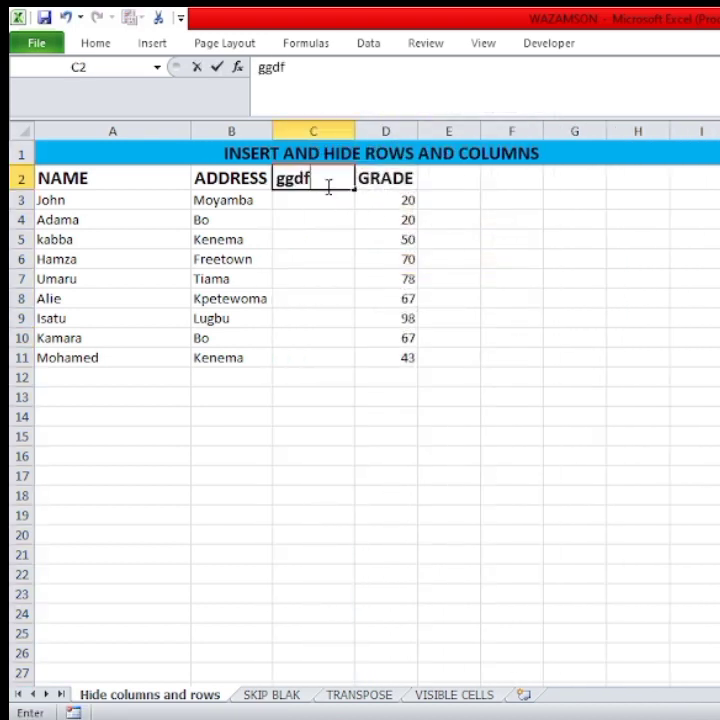
{"action": "left_click", "coordinate": [313, 376]}
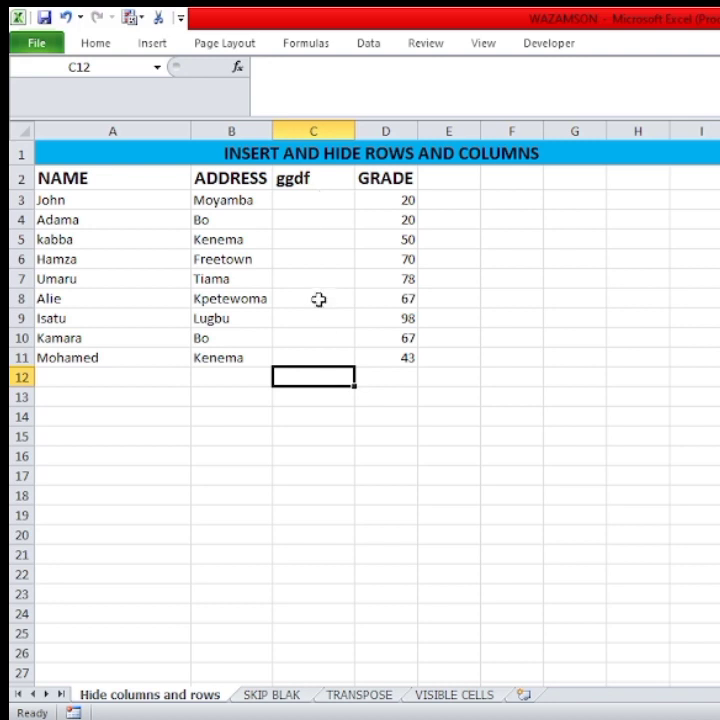
{"action": "left_click_drag", "start_coordinate": [313, 200], "coordinate": [318, 450]}
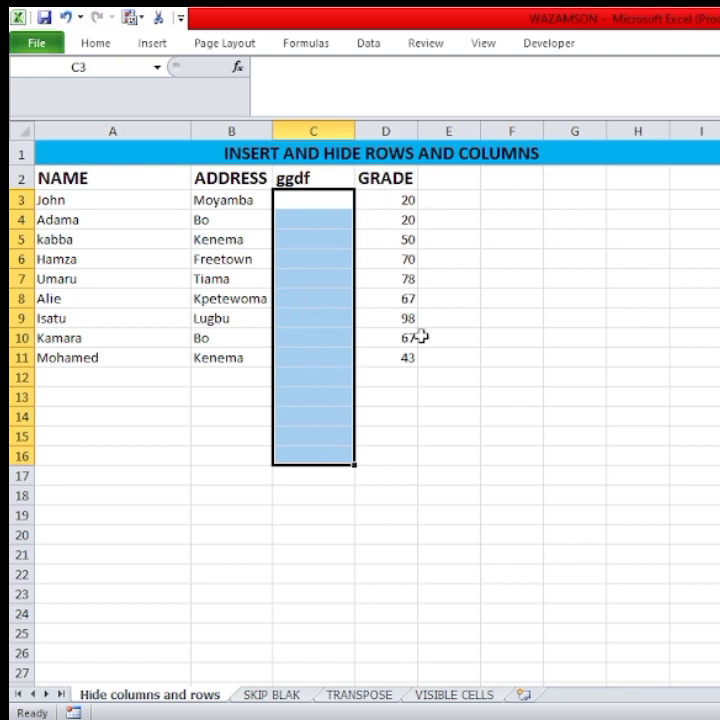
{"action": "left_click", "coordinate": [426, 456]}
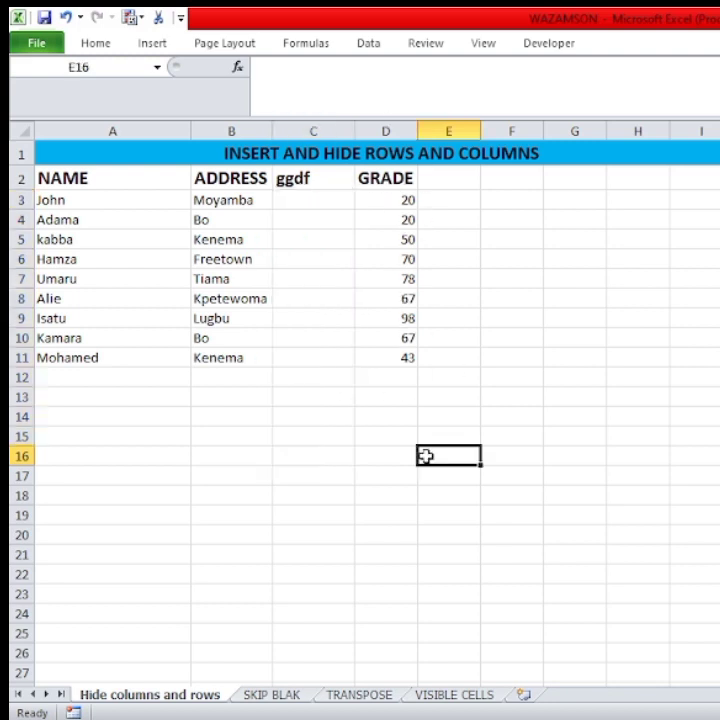
Add a blank column before the ggdf column with the Insert Sheet Columns command.
{"action": "left_click", "coordinate": [341, 128]}
{"action": "left_click", "coordinate": [88, 44]}
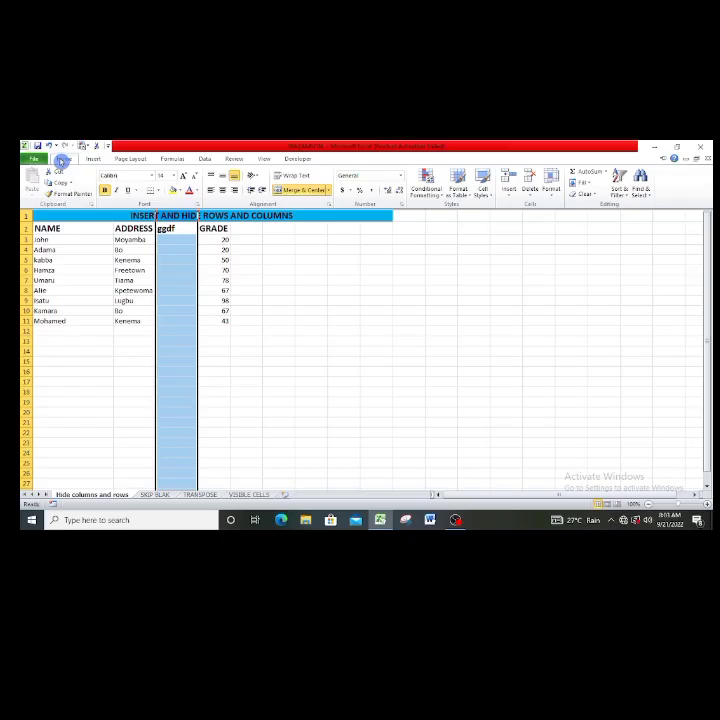
{"action": "left_click", "coordinate": [509, 197]}
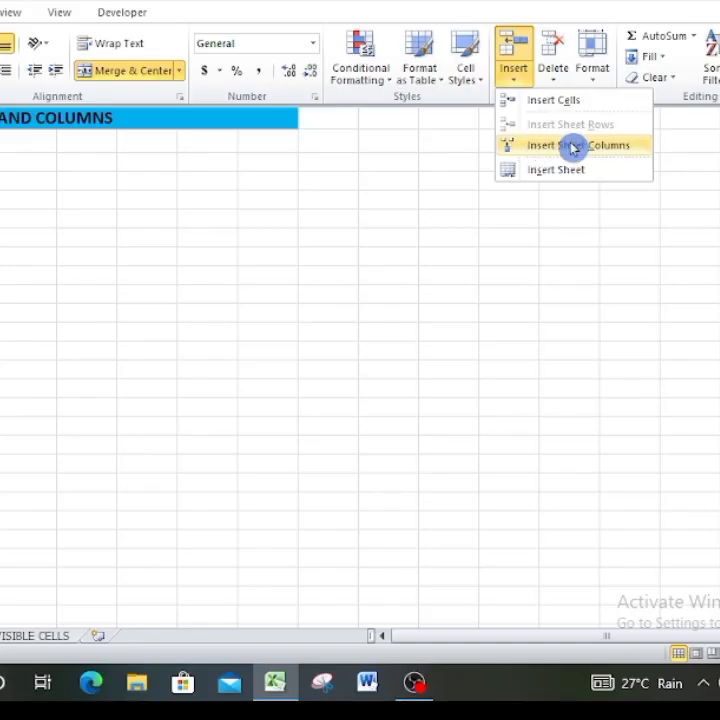
{"action": "left_click", "coordinate": [539, 231]}
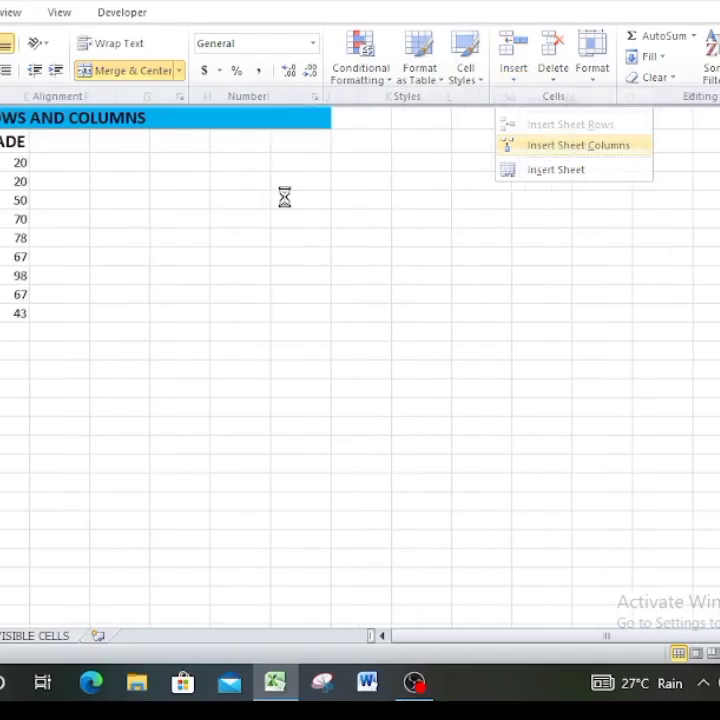
{"action": "left_click", "coordinate": [206, 376]}
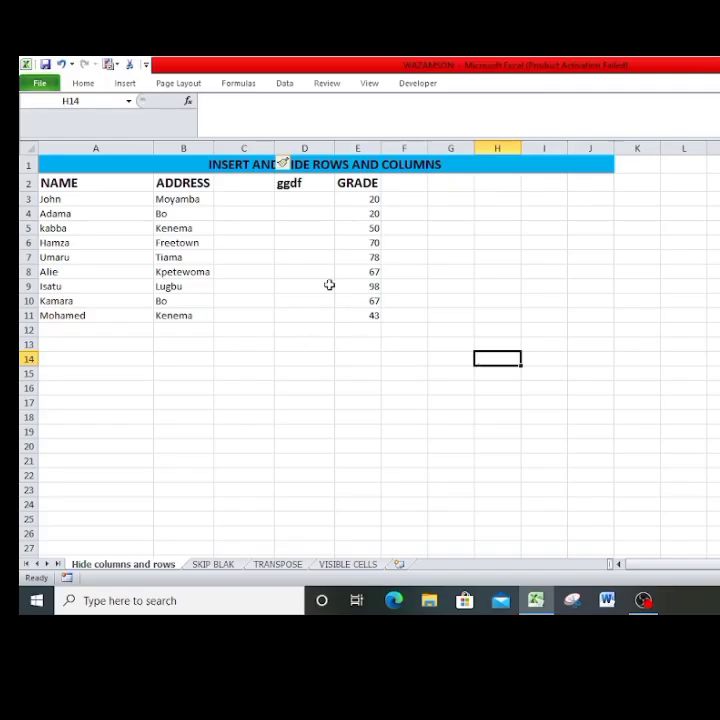
Enter the heading tyyy in cell C2 and highlight the cells C3:C12 beneath it.
{"action": "left_click", "coordinate": [237, 181]}
{"action": "type", "text": "tyyy"}
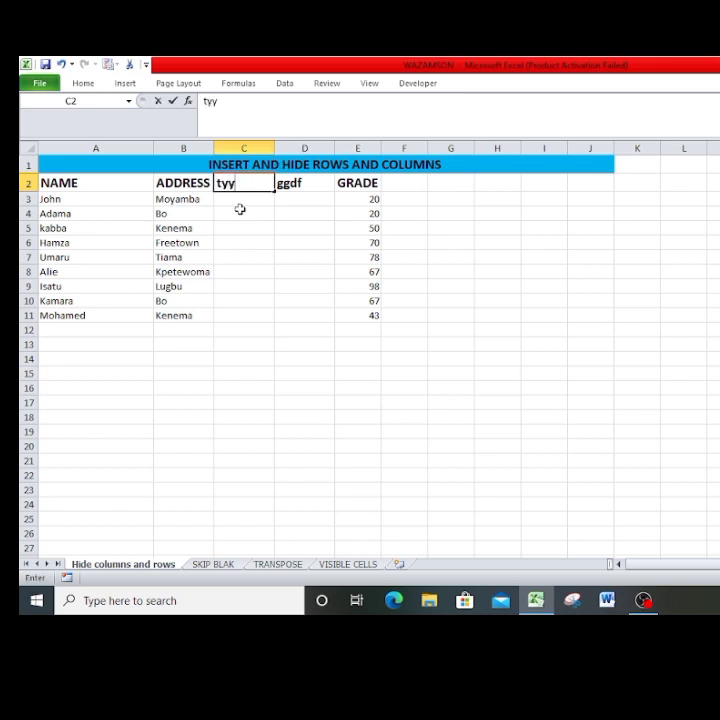
{"action": "left_click", "coordinate": [323, 273]}
{"action": "left_click_drag", "start_coordinate": [249, 199], "coordinate": [252, 331]}
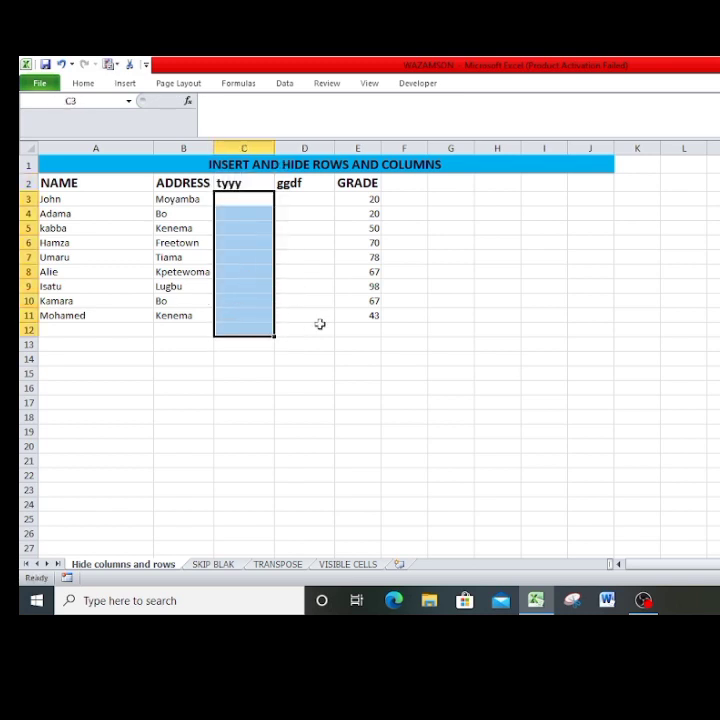
{"action": "left_click", "coordinate": [332, 383]}
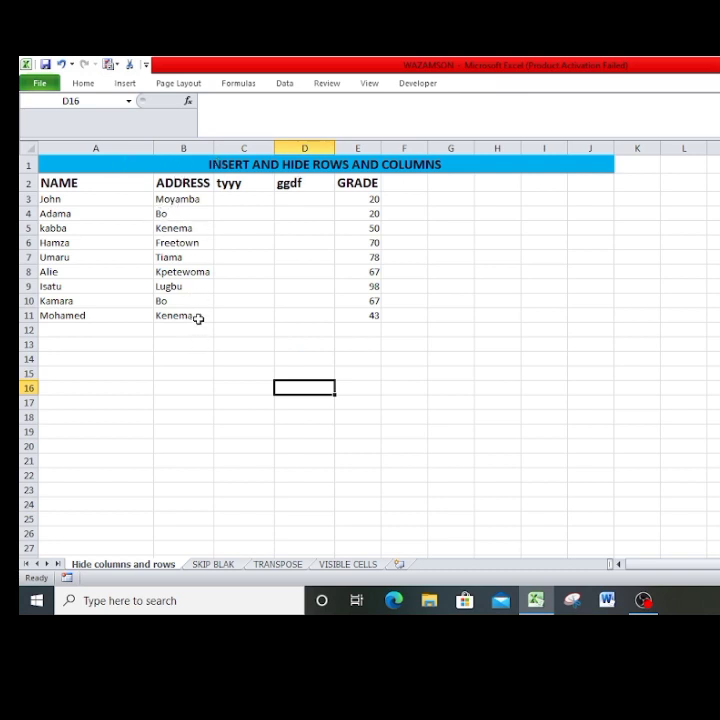
{"action": "left_click", "coordinate": [183, 148]}
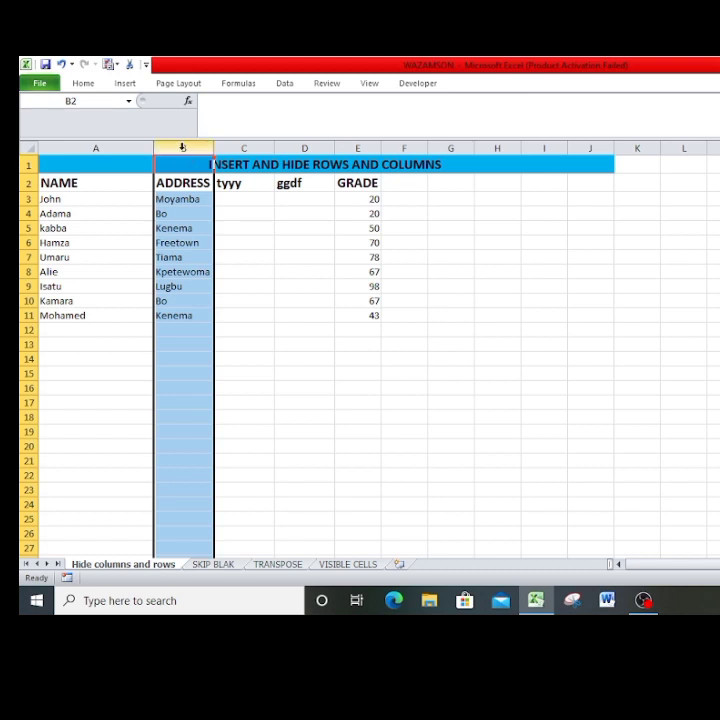
{"action": "right_click", "coordinate": [183, 148]}
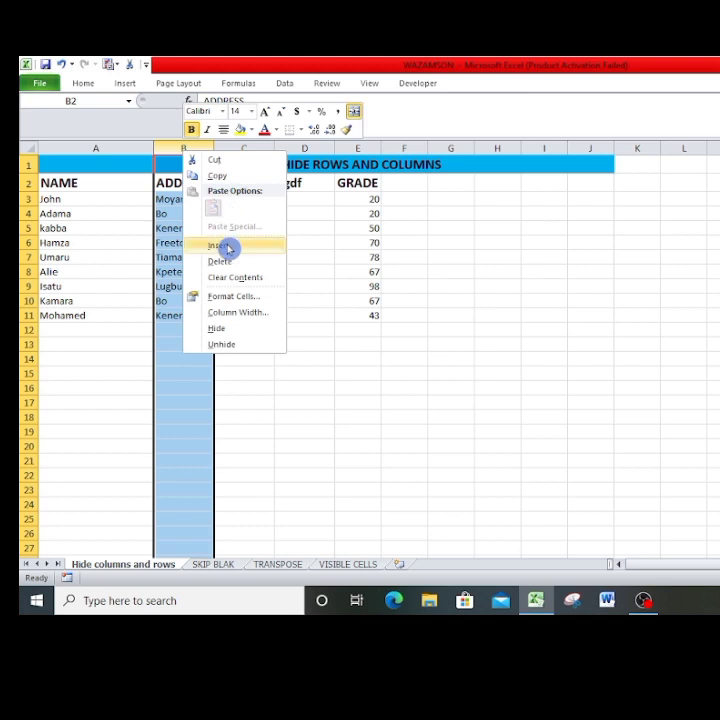
{"action": "left_click", "coordinate": [83, 84]}
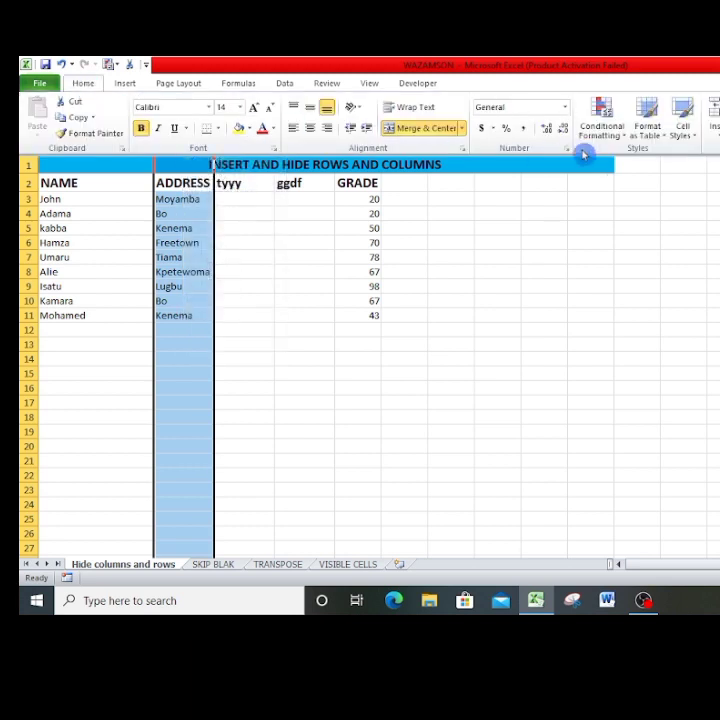
{"action": "left_click", "coordinate": [714, 125]}
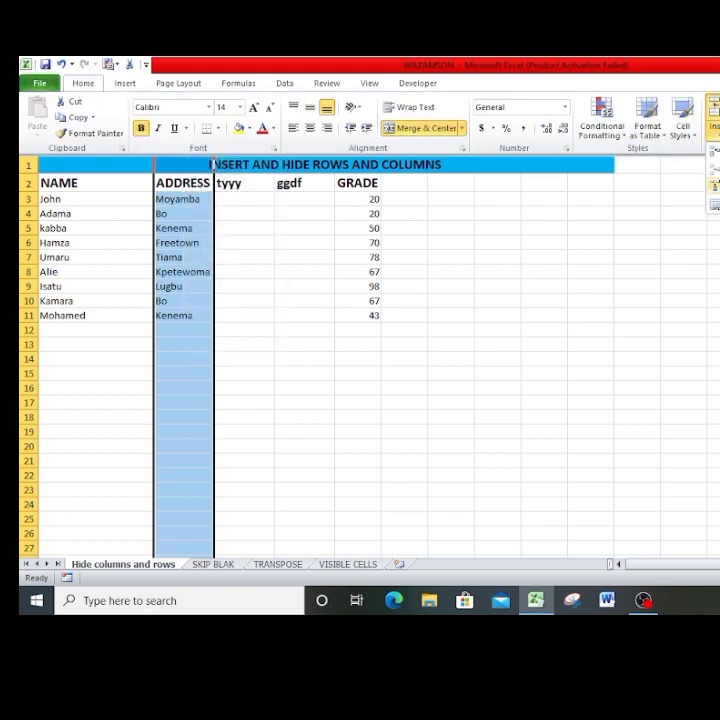
{"action": "key", "text": "Escape"}
{"action": "key", "text": "Escape"}
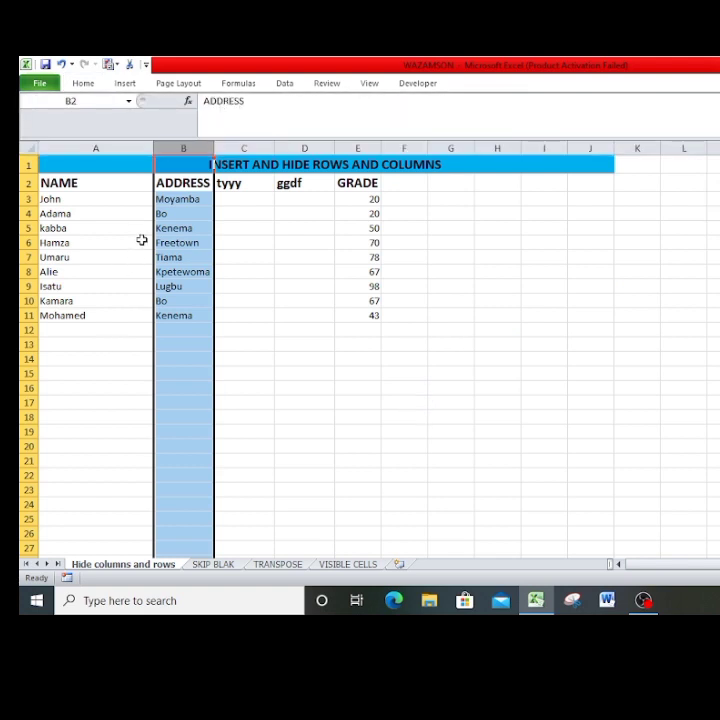
Insert a blank row at row 8, shifting the existing entries from that row downward.
{"action": "left_click", "coordinate": [24, 271]}
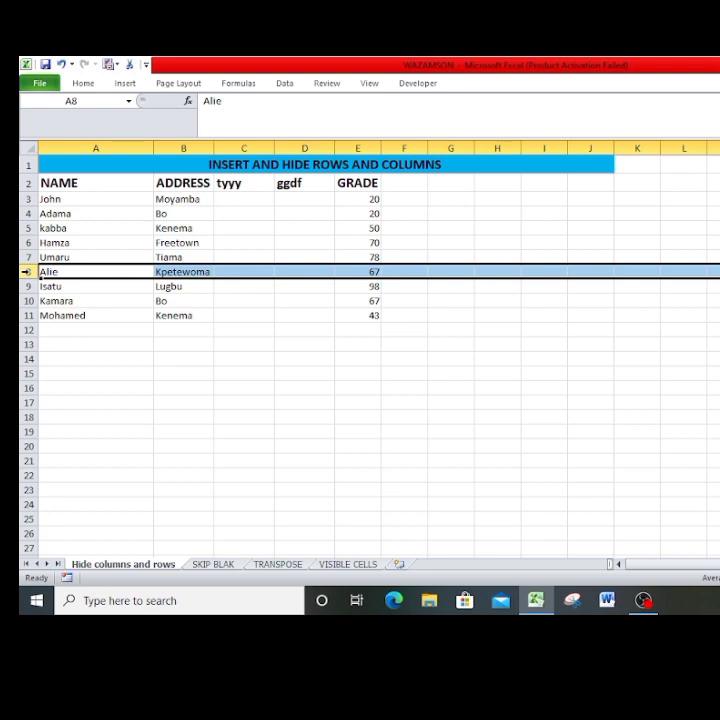
{"action": "right_click", "coordinate": [26, 271]}
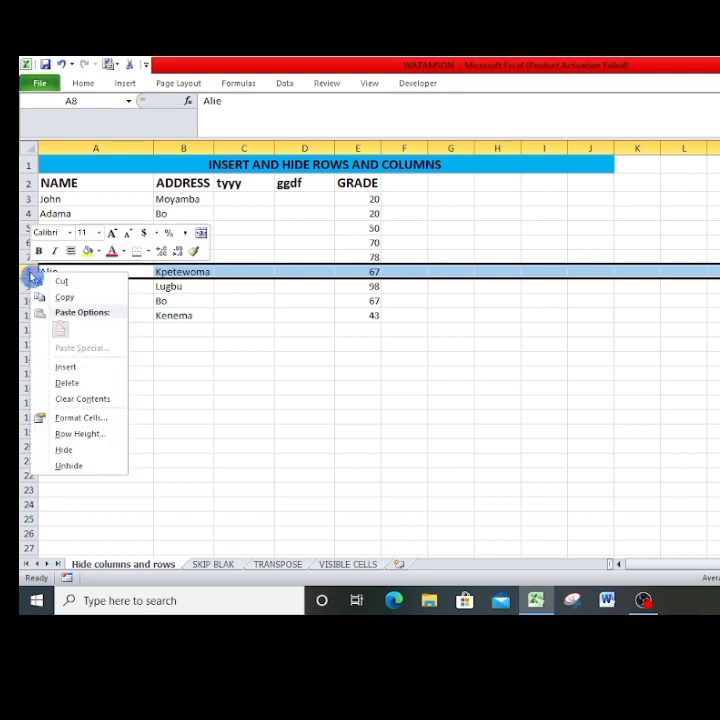
{"action": "left_click", "coordinate": [67, 370]}
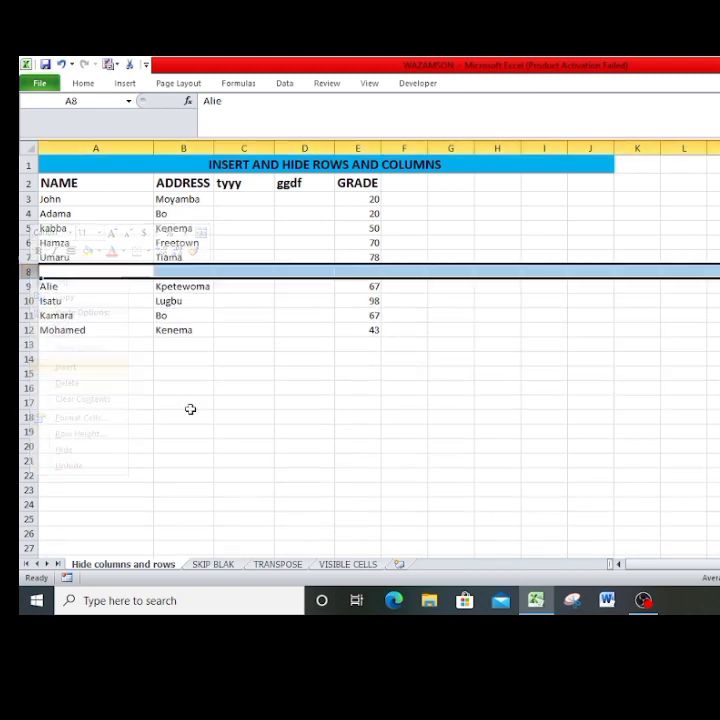
Insert a blank row at row 5 with the Insert Sheet Rows command.
{"action": "left_click", "coordinate": [27, 228]}
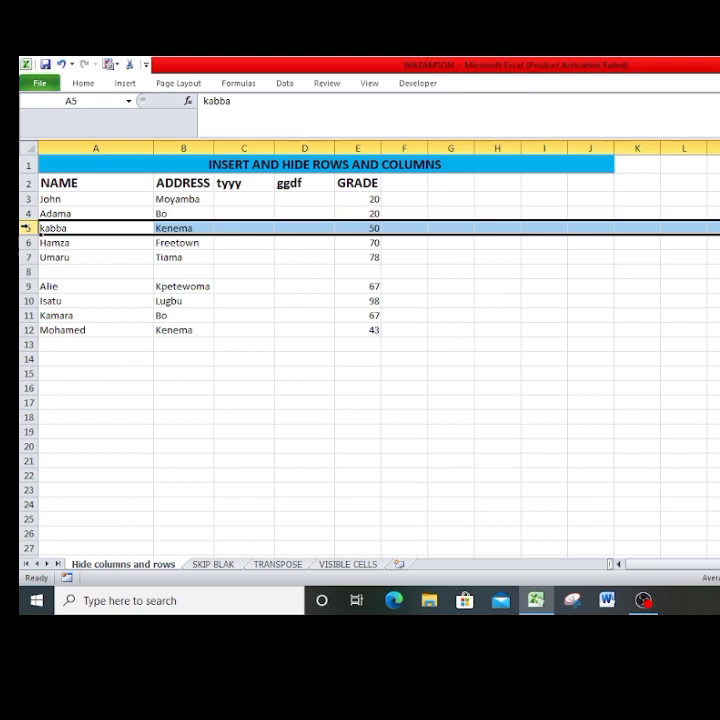
{"action": "left_click", "coordinate": [86, 84]}
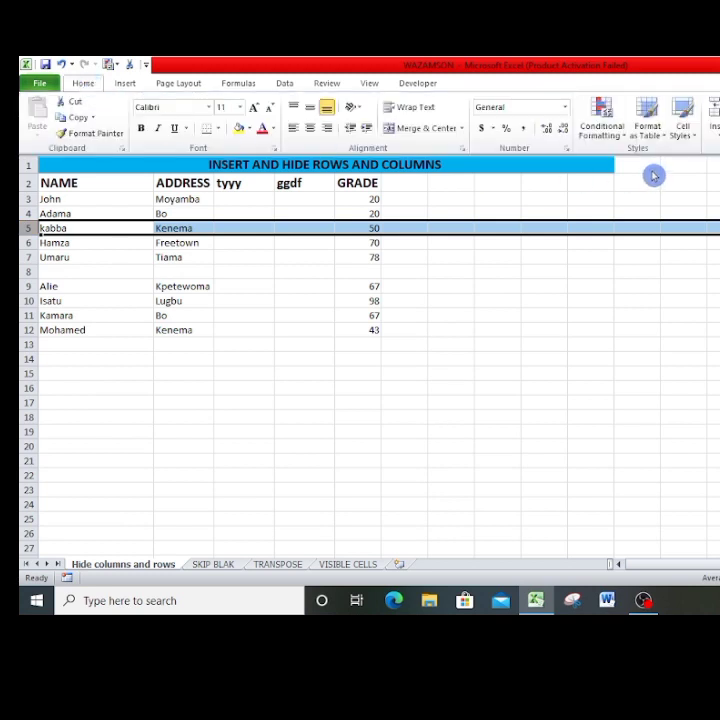
{"action": "left_click", "coordinate": [717, 137]}
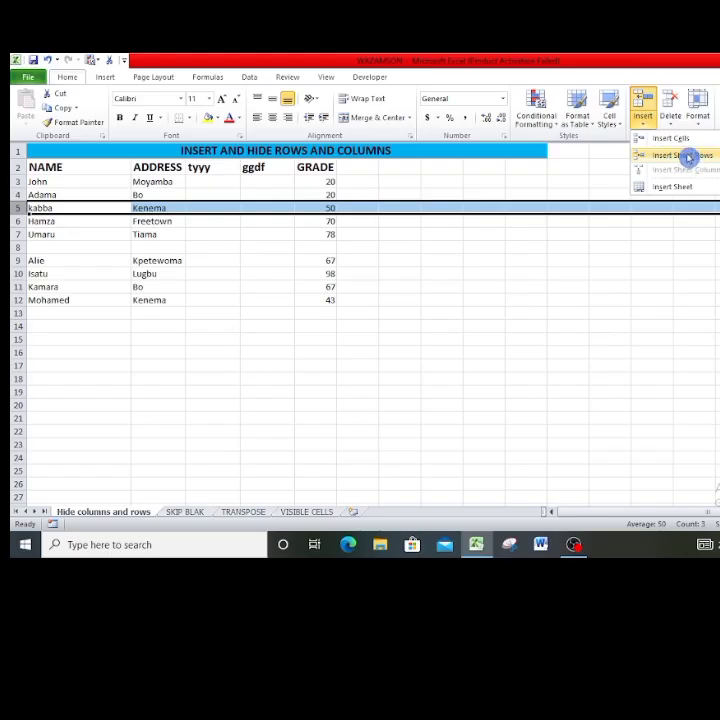
{"action": "left_click", "coordinate": [689, 165]}
{"action": "left_click", "coordinate": [74, 347]}
Fill the NAME cells of the two blank rows, entering r3ewg in A5 and erewr in A9.
{"action": "left_click", "coordinate": [56, 208]}
{"action": "type", "text": "r3ewg"}
{"action": "left_click", "coordinate": [96, 261]}
{"action": "type", "text": "erewr"}
{"action": "left_click", "coordinate": [274, 364]}
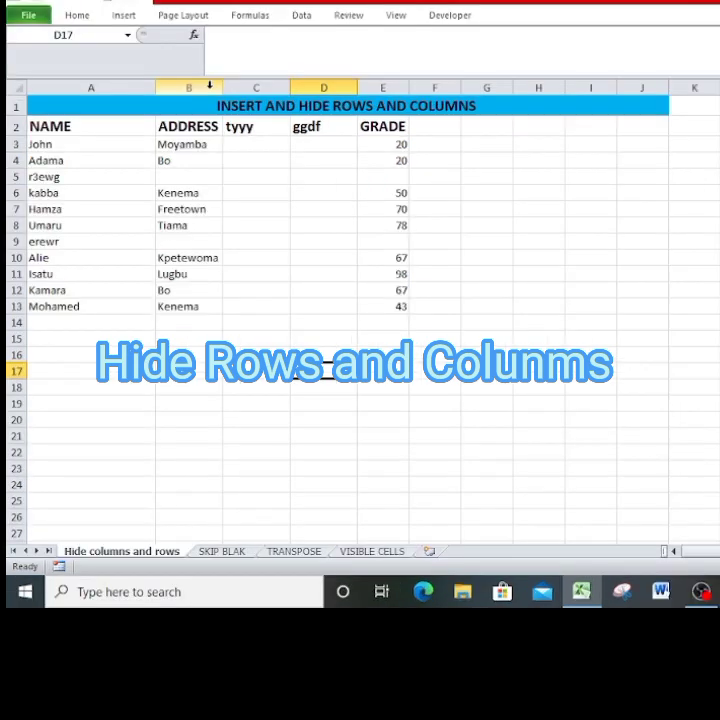
Hide the ADDRESS column (column B) and deselect it.
{"action": "left_click", "coordinate": [209, 86]}
{"action": "right_click", "coordinate": [212, 90]}
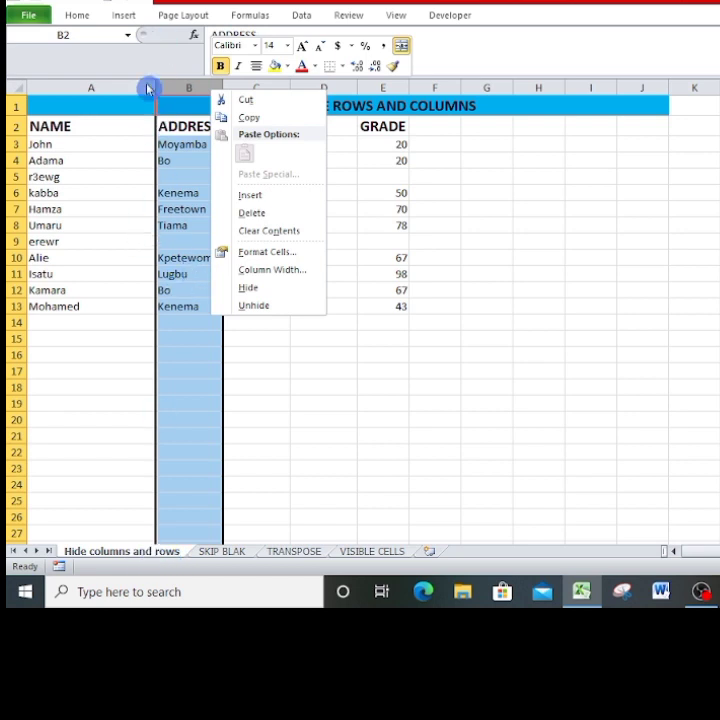
{"action": "left_click", "coordinate": [245, 290]}
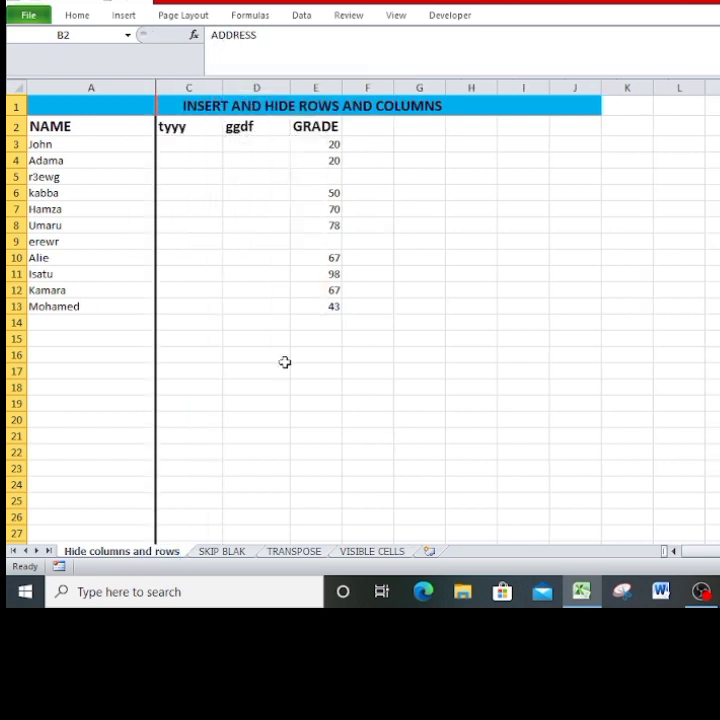
{"action": "left_click", "coordinate": [289, 355]}
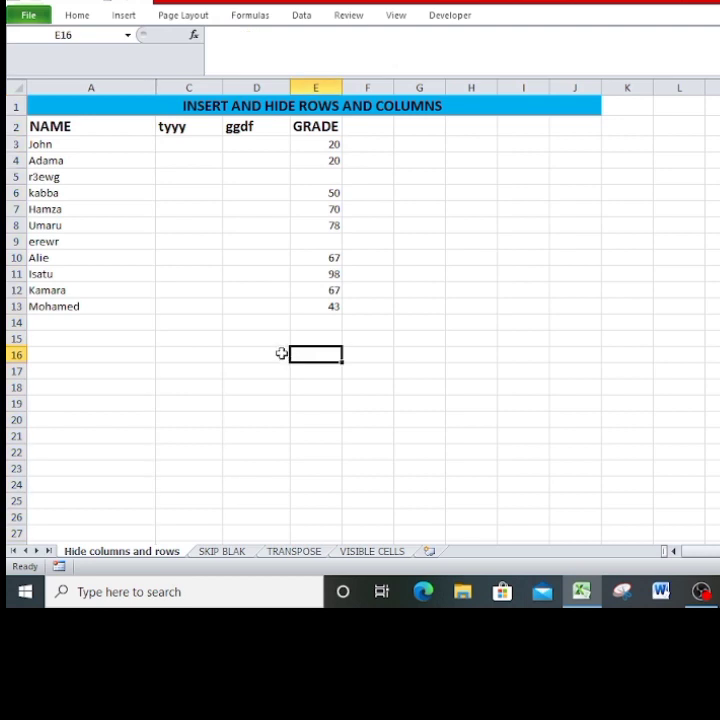
Unhide column B between the NAME and tyyy columns.
{"action": "right_click", "coordinate": [160, 87]}
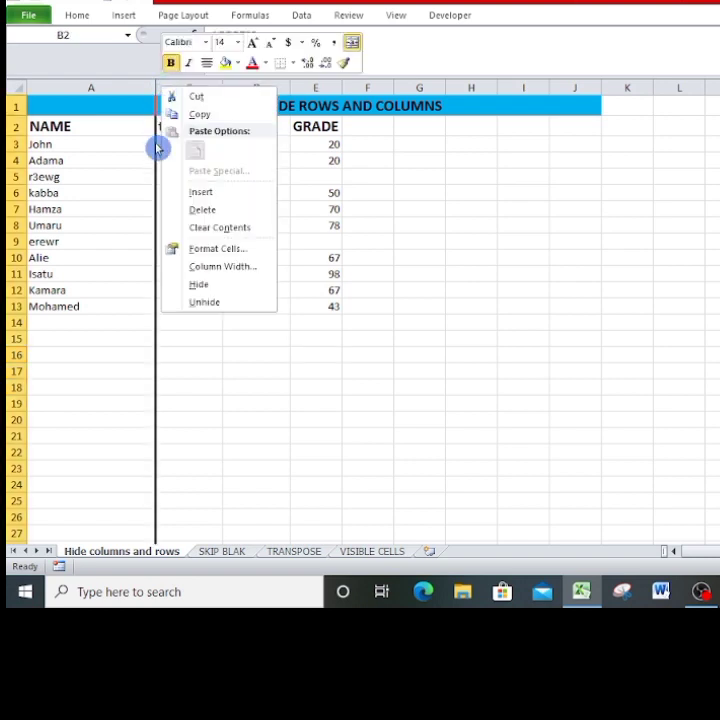
{"action": "left_click", "coordinate": [211, 305]}
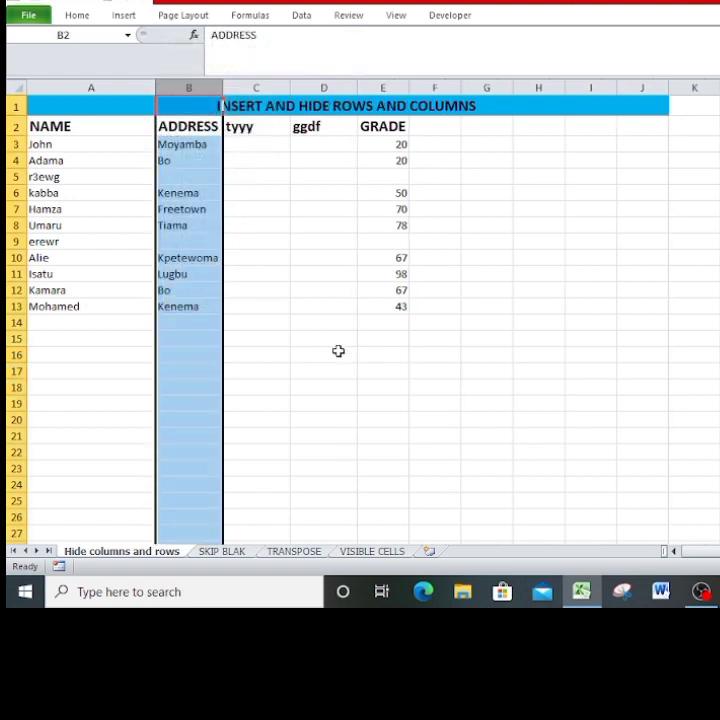
{"action": "left_click", "coordinate": [362, 381]}
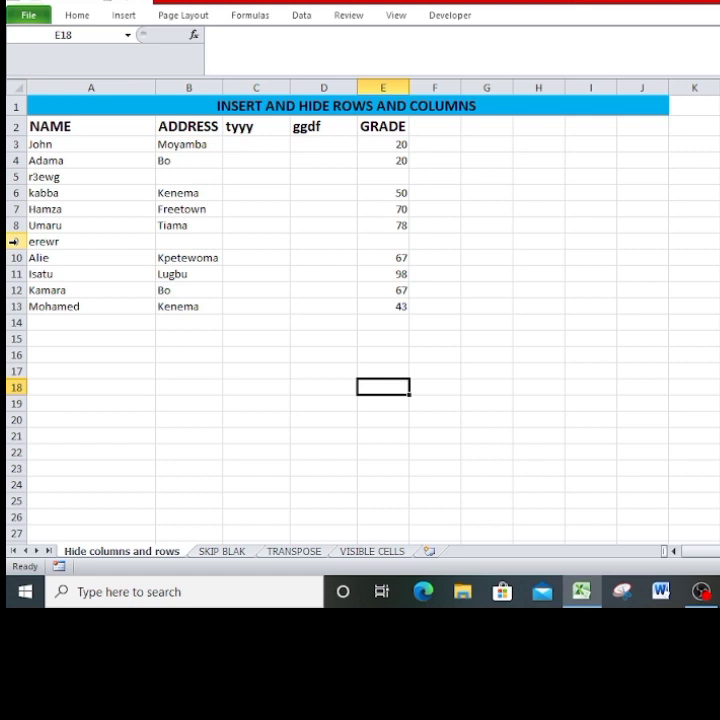
Hide row 9, which holds the erewr entry.
{"action": "left_click", "coordinate": [14, 241]}
{"action": "right_click", "coordinate": [16, 245]}
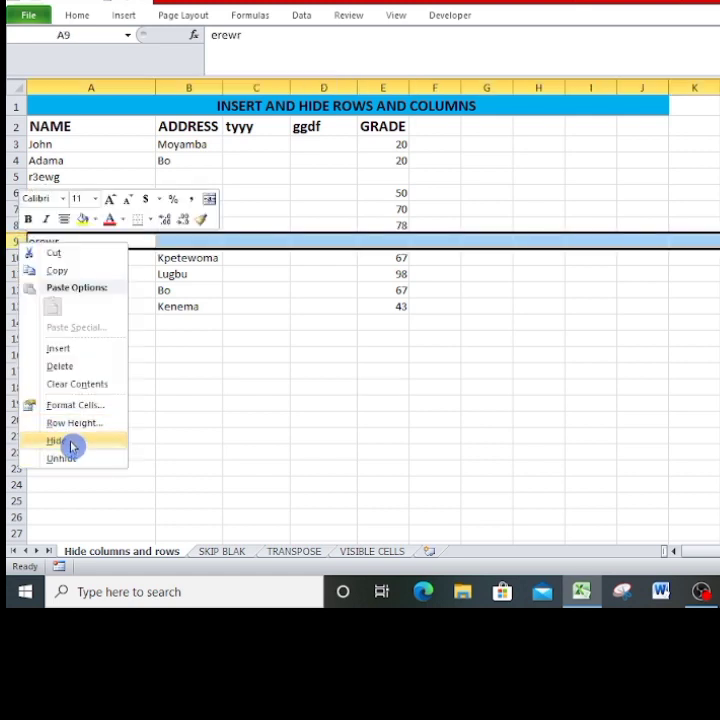
{"action": "left_click", "coordinate": [72, 447]}
Try to unhide row 9 with only row 8 selected.
{"action": "left_click", "coordinate": [16, 225]}
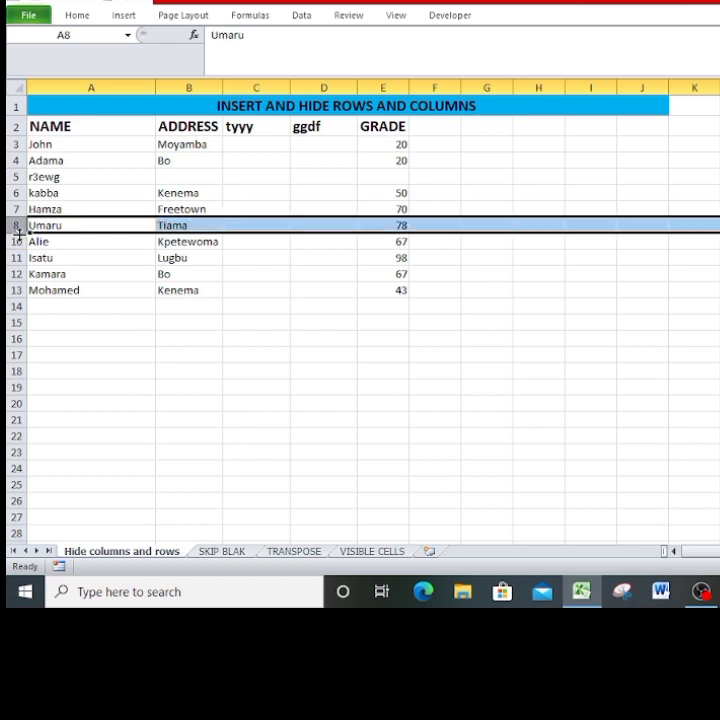
{"action": "right_click", "coordinate": [16, 226]}
{"action": "left_click", "coordinate": [87, 458]}
{"action": "left_click", "coordinate": [302, 436]}
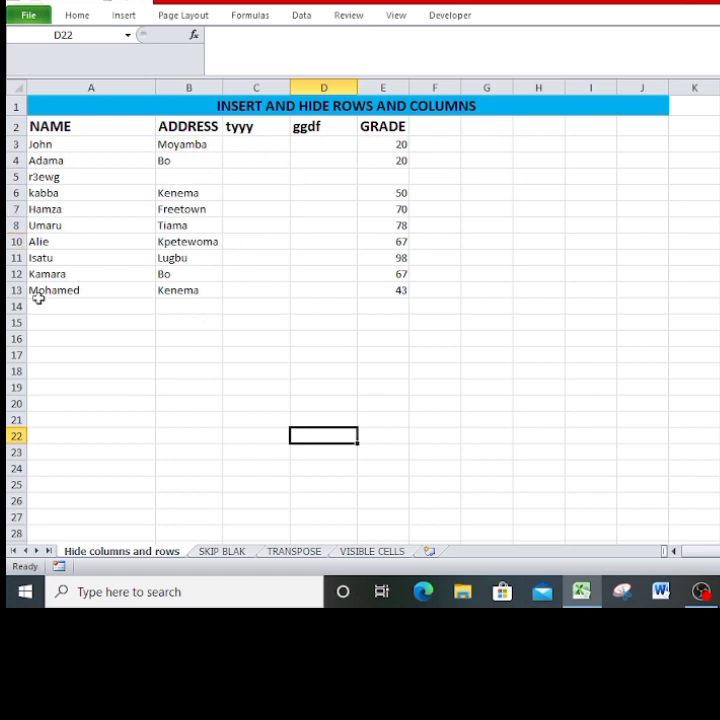
Hide the ADDRESS column (column B) again.
{"action": "left_click", "coordinate": [205, 87]}
{"action": "right_click", "coordinate": [206, 91]}
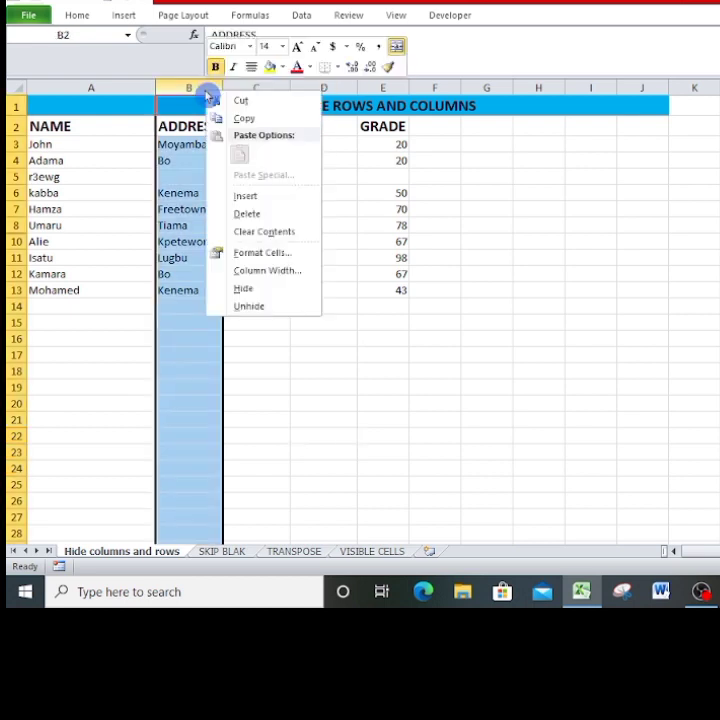
{"action": "left_click", "coordinate": [249, 292]}
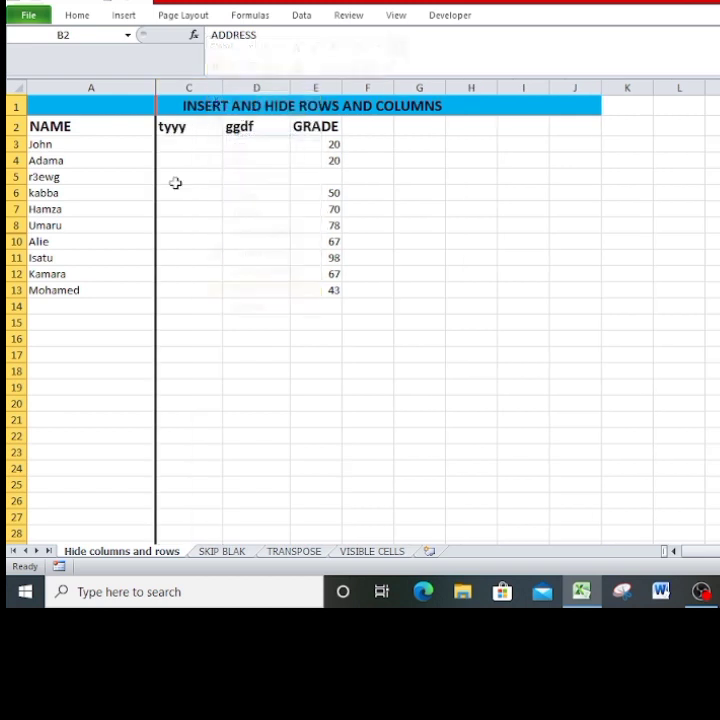
Try to unhide column B with the Unhide command on column A.
{"action": "right_click", "coordinate": [156, 91]}
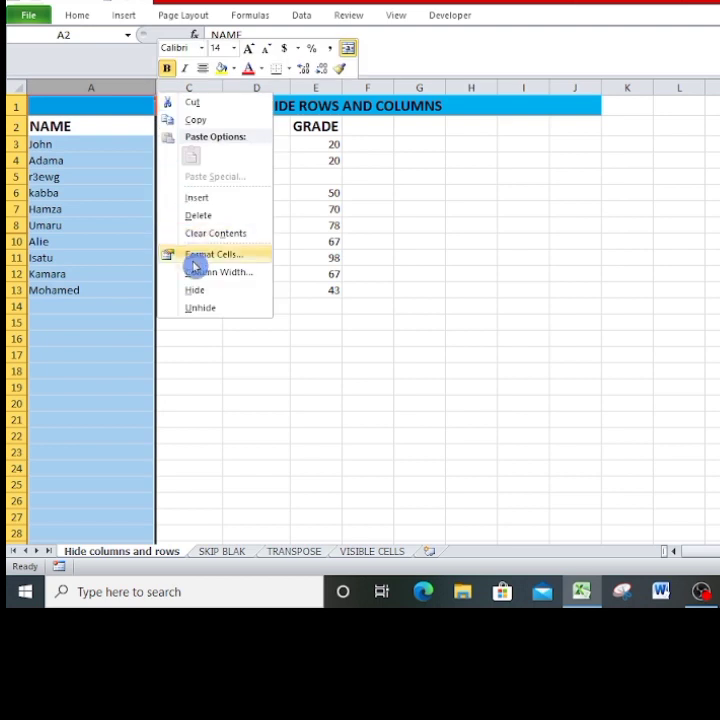
{"action": "left_click", "coordinate": [204, 314]}
{"action": "left_click", "coordinate": [158, 88]}
{"action": "left_click", "coordinate": [158, 88]}
{"action": "left_click", "coordinate": [170, 87]}
{"action": "left_click", "coordinate": [157, 88]}
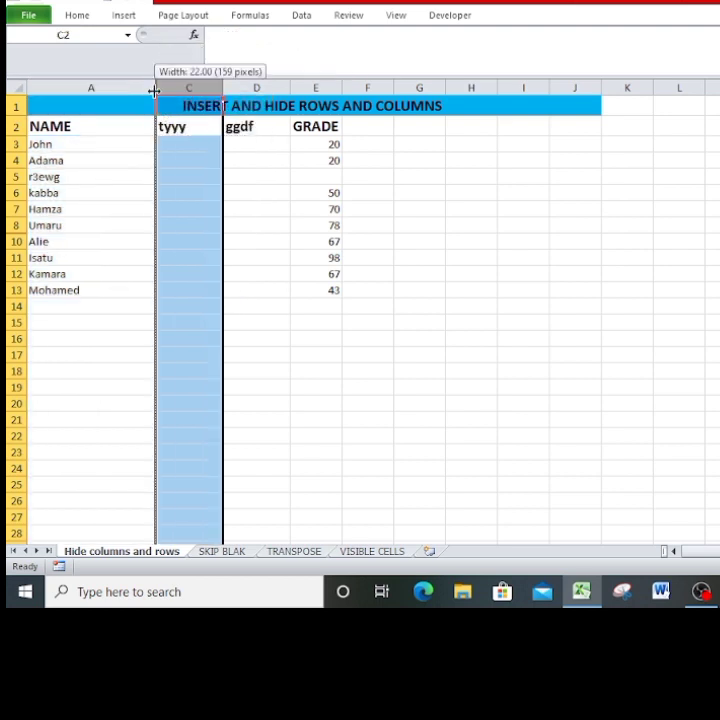
Center the contents of the NAME column (column A).
{"action": "right_click", "coordinate": [156, 91]}
{"action": "left_click", "coordinate": [206, 74]}
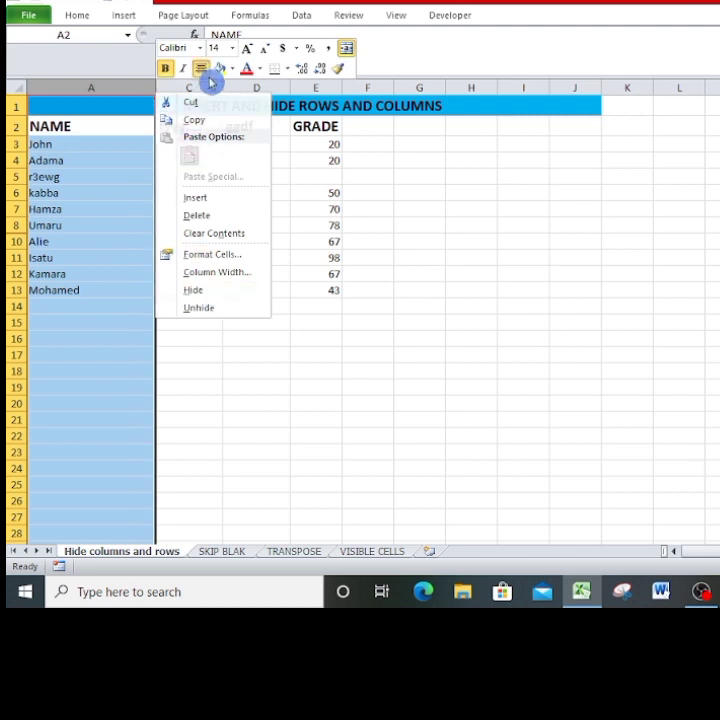
{"action": "left_click", "coordinate": [193, 87]}
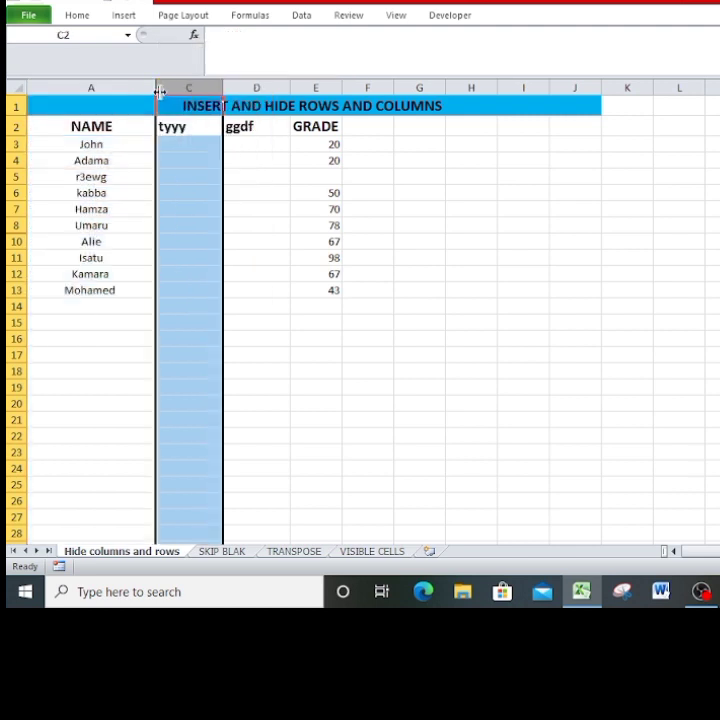
Unhide the ADDRESS column from the boundary between columns A and C.
{"action": "right_click", "coordinate": [158, 99]}
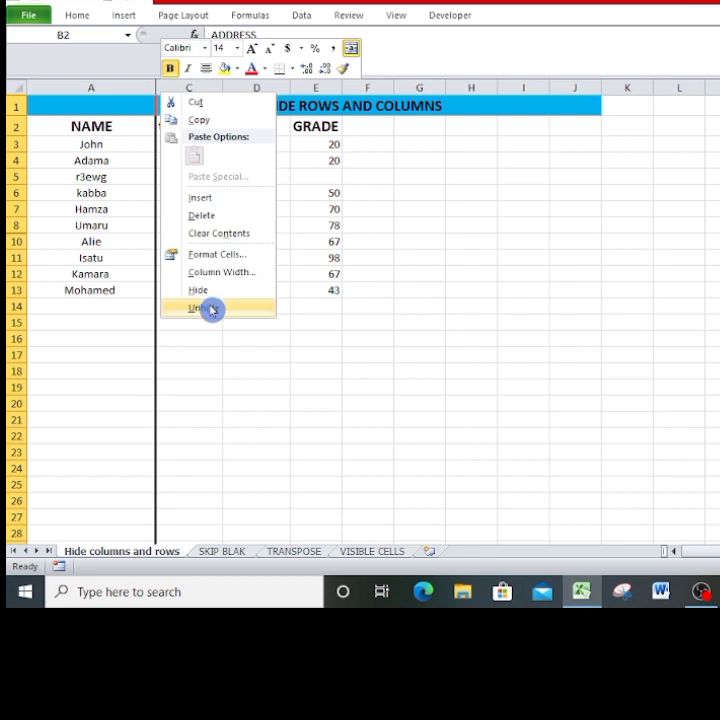
{"action": "left_click", "coordinate": [208, 307]}
{"action": "left_click", "coordinate": [310, 317]}
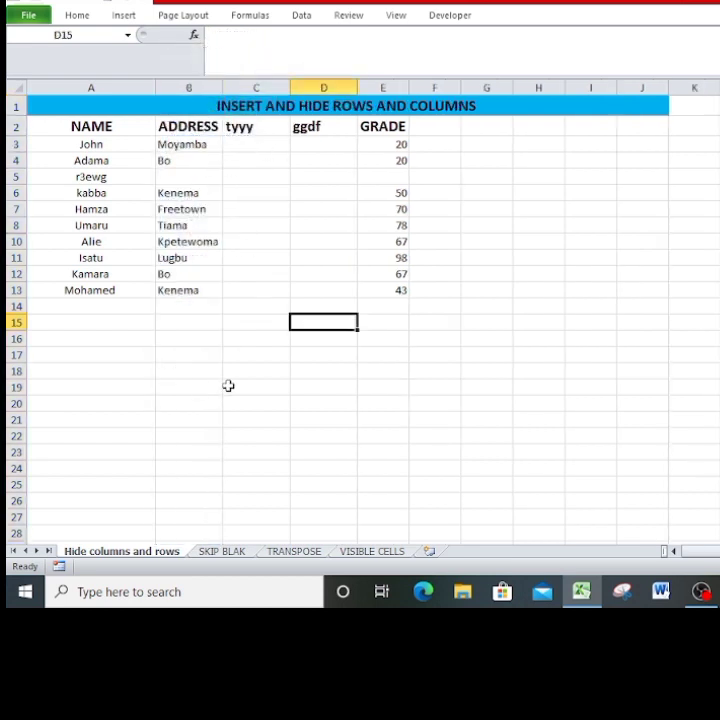
Examine the insert, hide and unhide options offered for column B and for row 10, leaving the data unchanged.
{"action": "left_click", "coordinate": [136, 555]}
{"action": "left_click", "coordinate": [132, 560]}
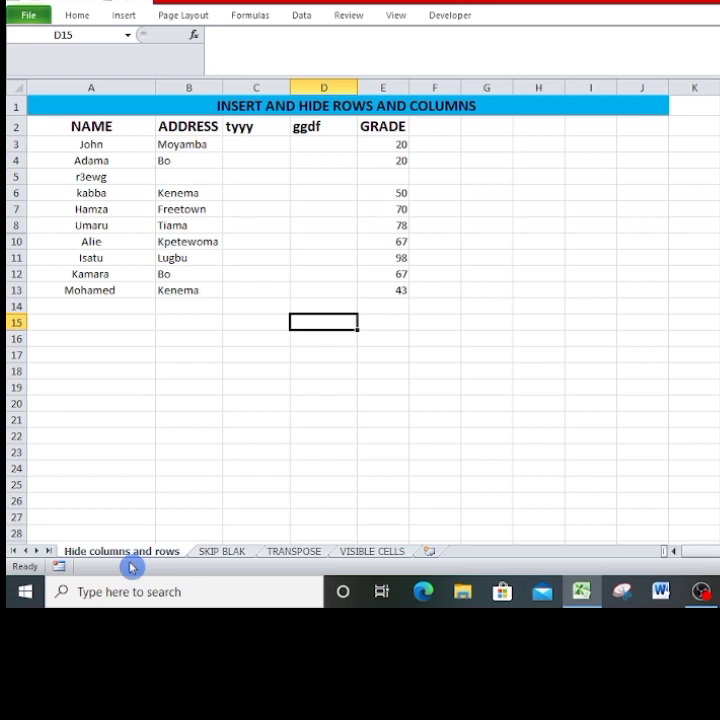
{"action": "left_click", "coordinate": [191, 88]}
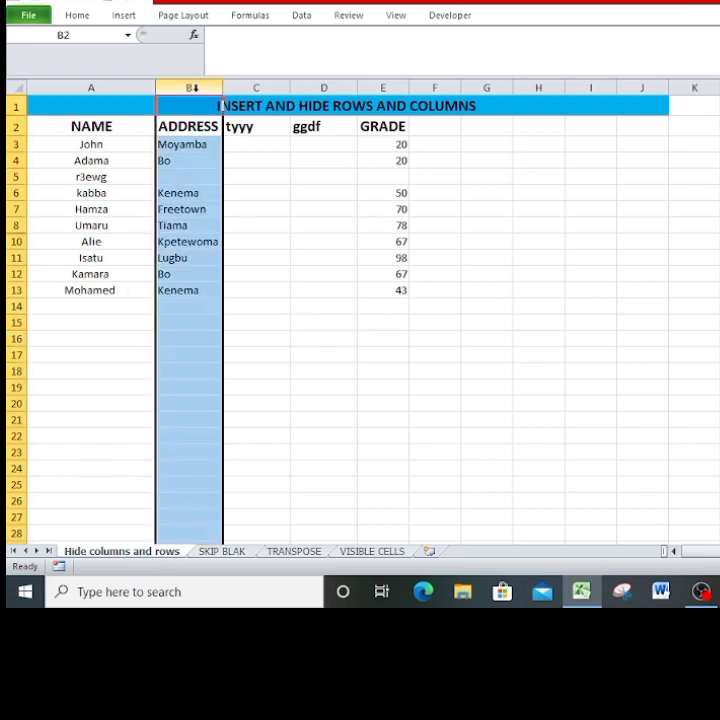
{"action": "right_click", "coordinate": [191, 88]}
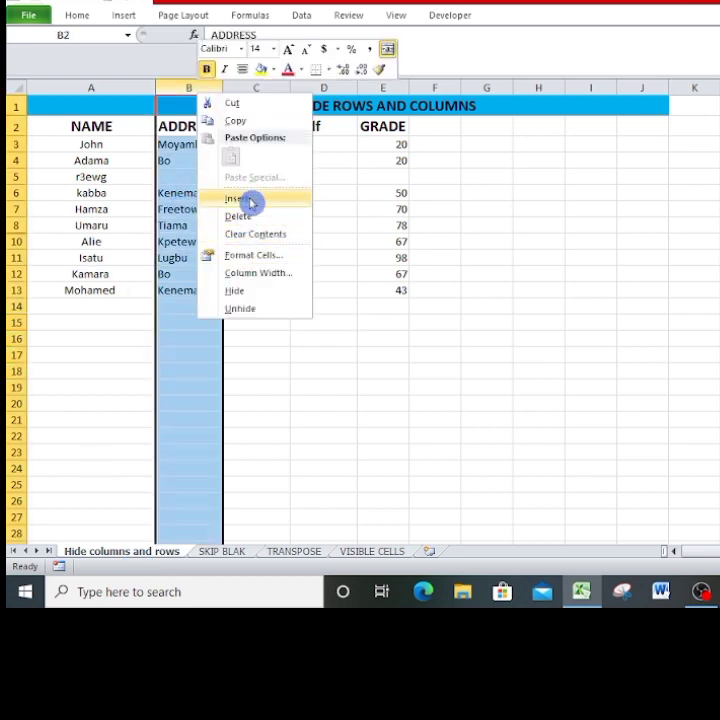
{"action": "left_click", "coordinate": [75, 18]}
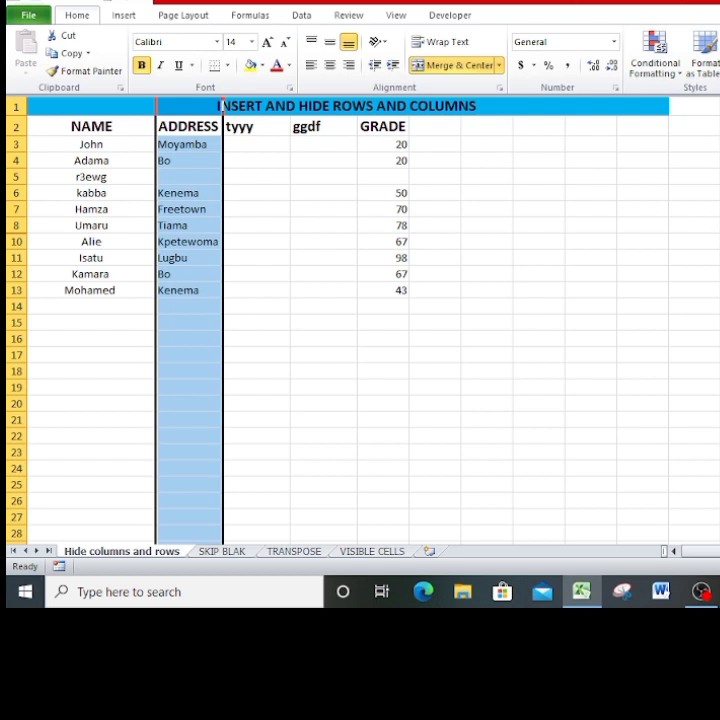
{"action": "left_click", "coordinate": [381, 384]}
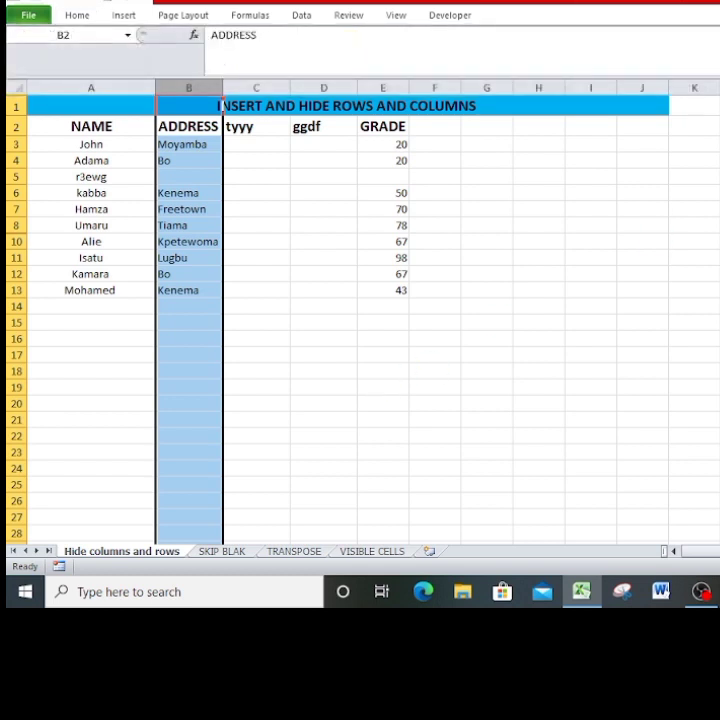
{"action": "left_click", "coordinate": [18, 241]}
{"action": "right_click", "coordinate": [19, 241]}
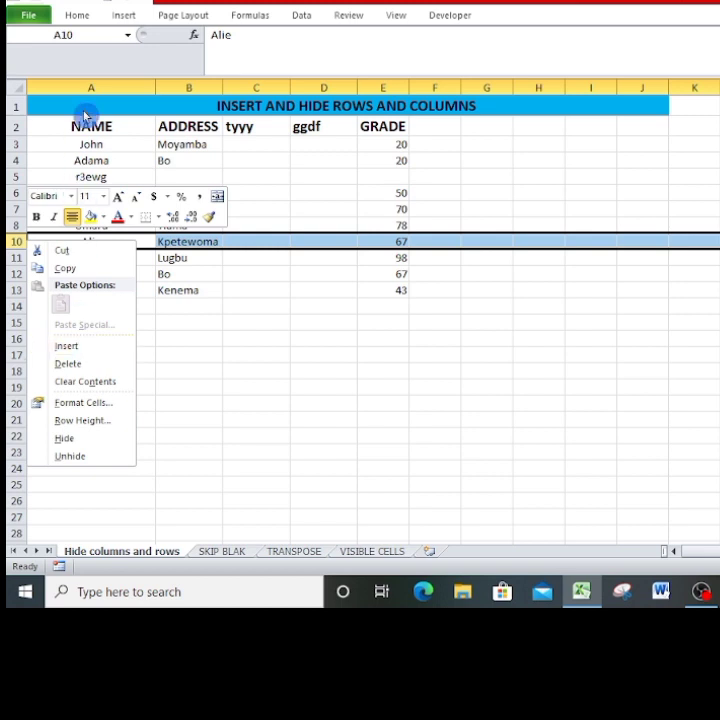
{"action": "left_click", "coordinate": [77, 16]}
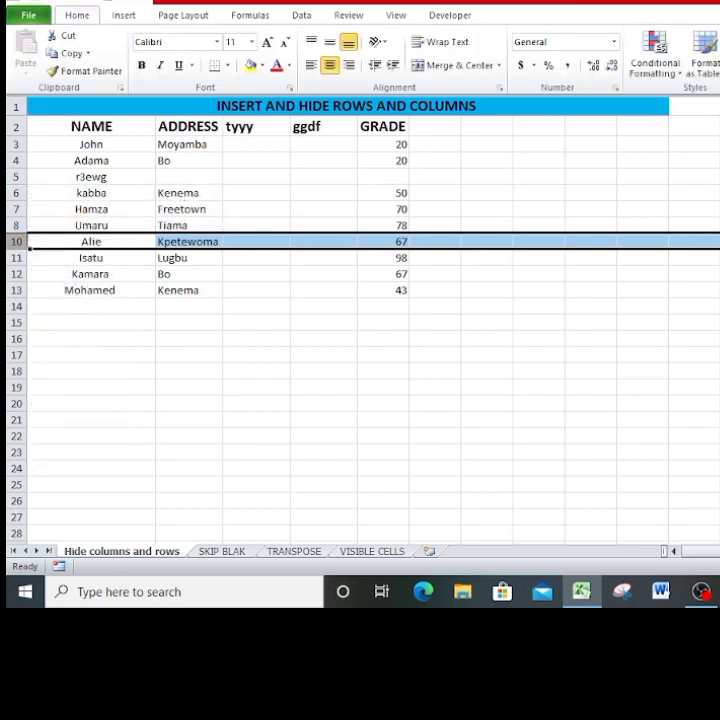
{"action": "left_click", "coordinate": [186, 378]}
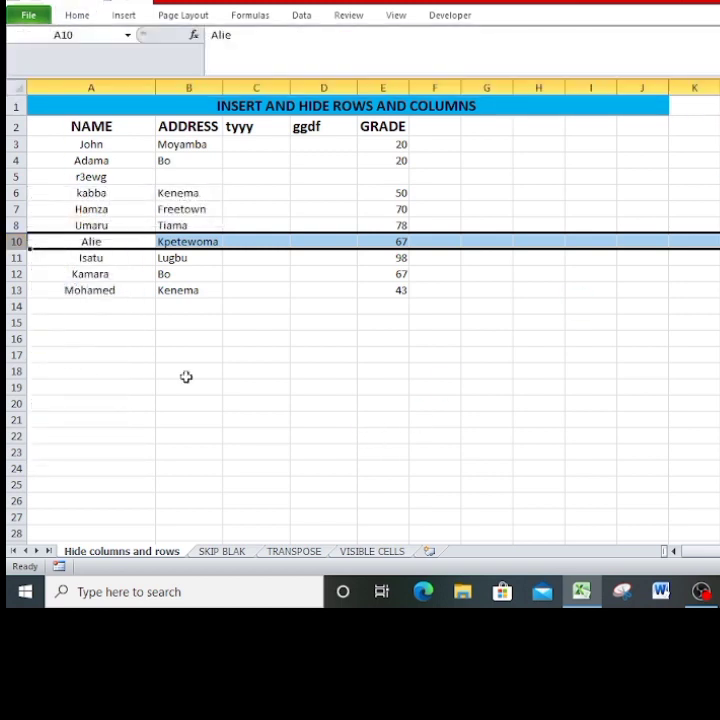
{"action": "left_click", "coordinate": [187, 377]}
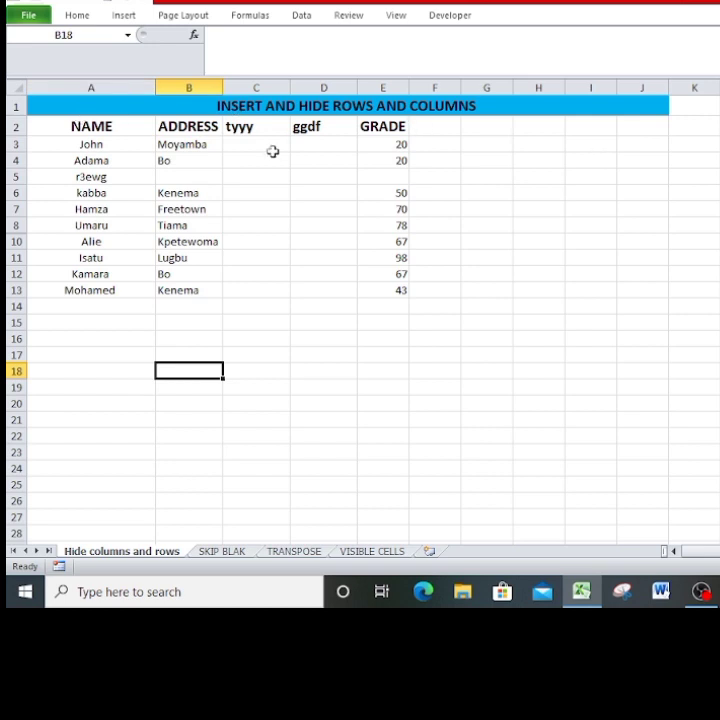
{"action": "left_click", "coordinate": [330, 368]}
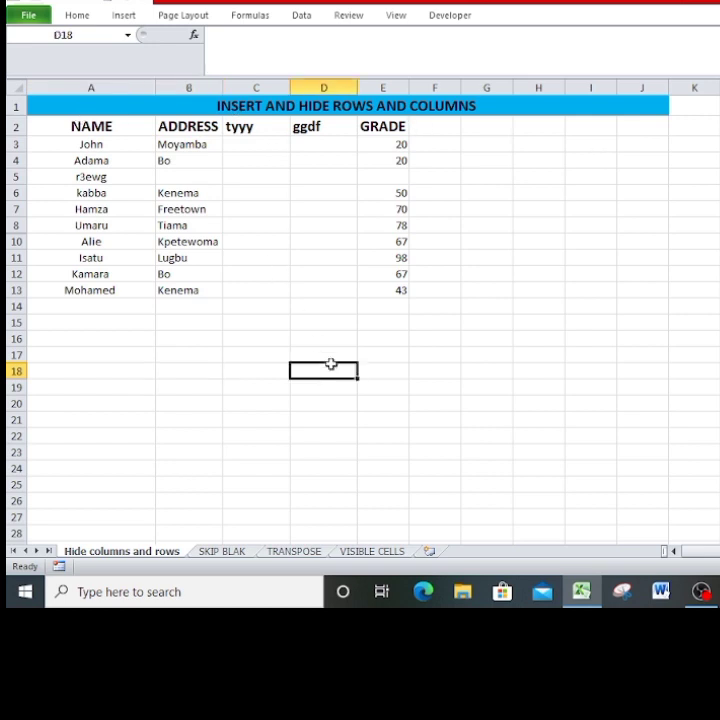